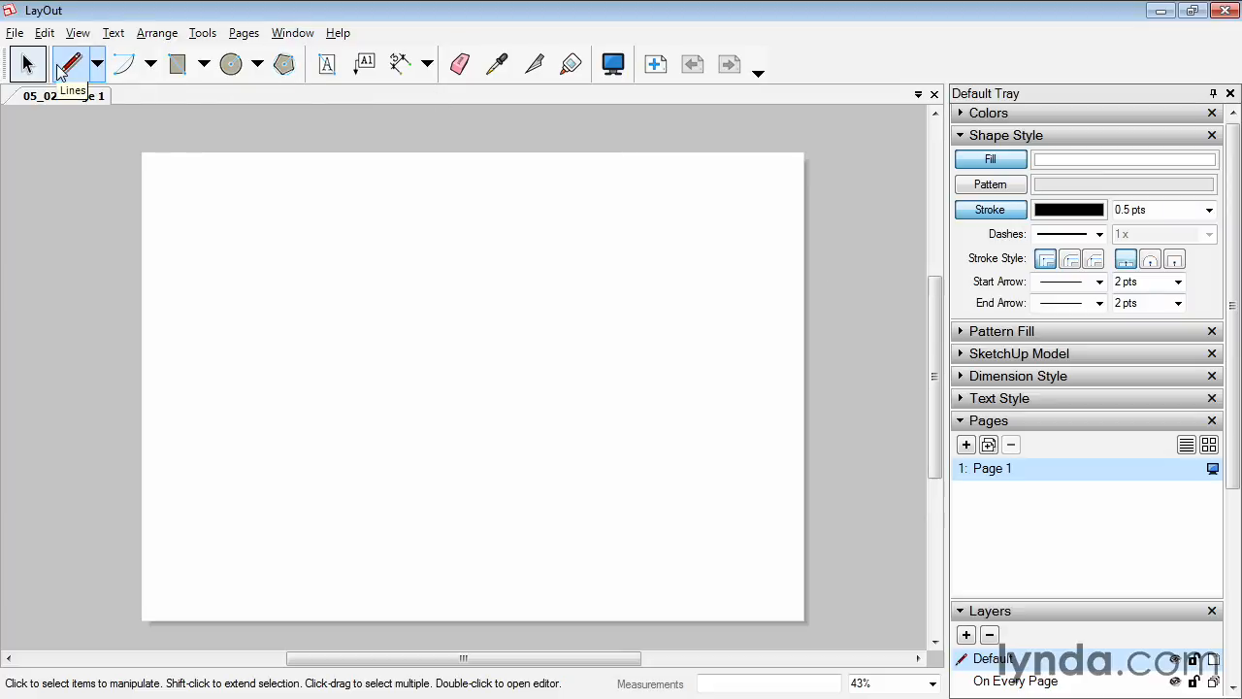
- Create a new document from the A3 Landscape template
{"action": "left_click", "coordinate": [14, 32]}
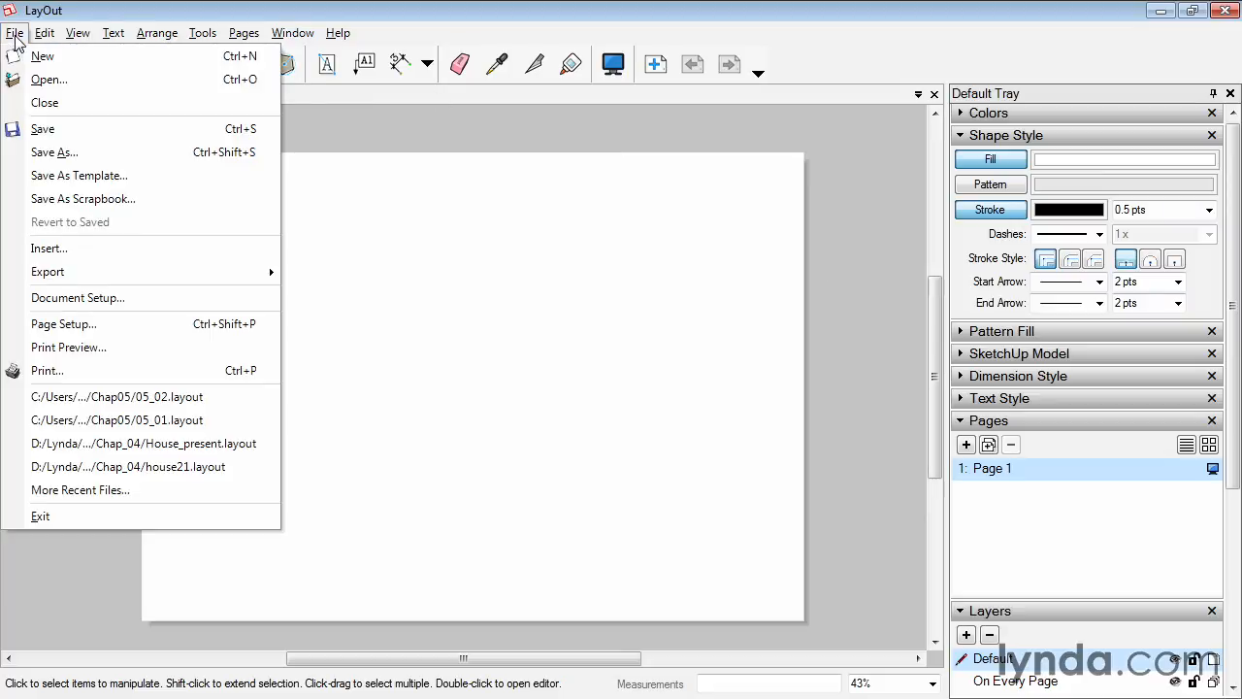
{"action": "left_click", "coordinate": [43, 57]}
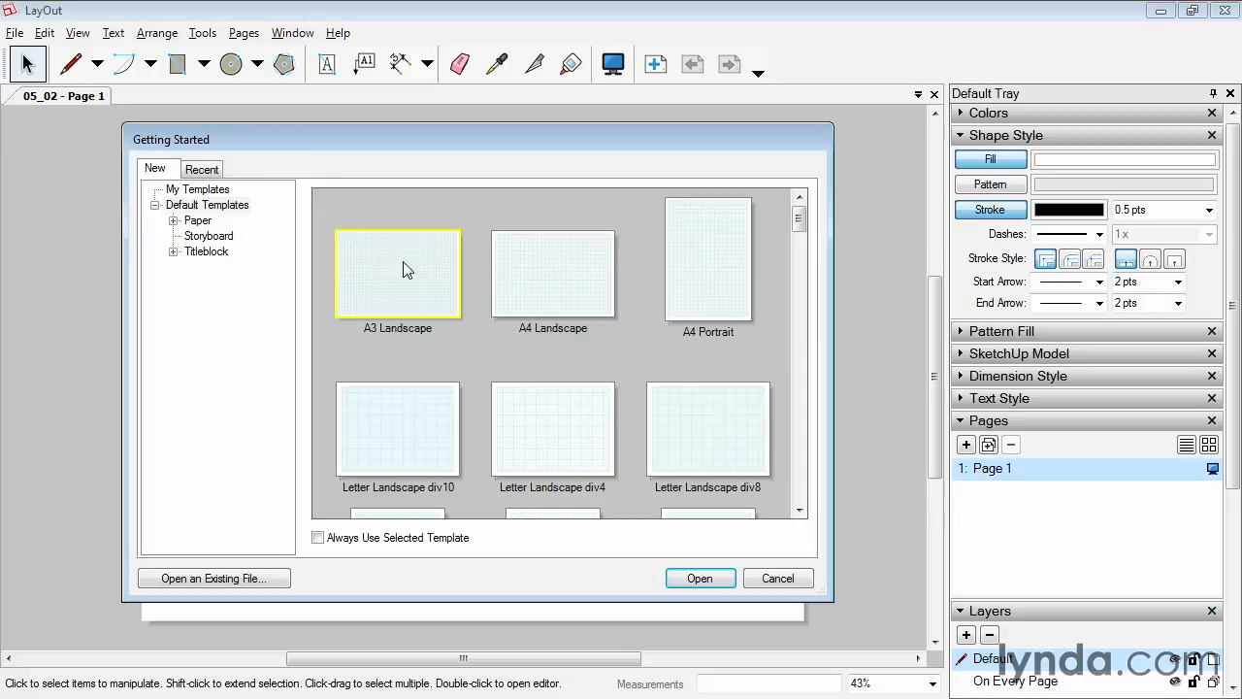
{"action": "left_click", "coordinate": [693, 579]}
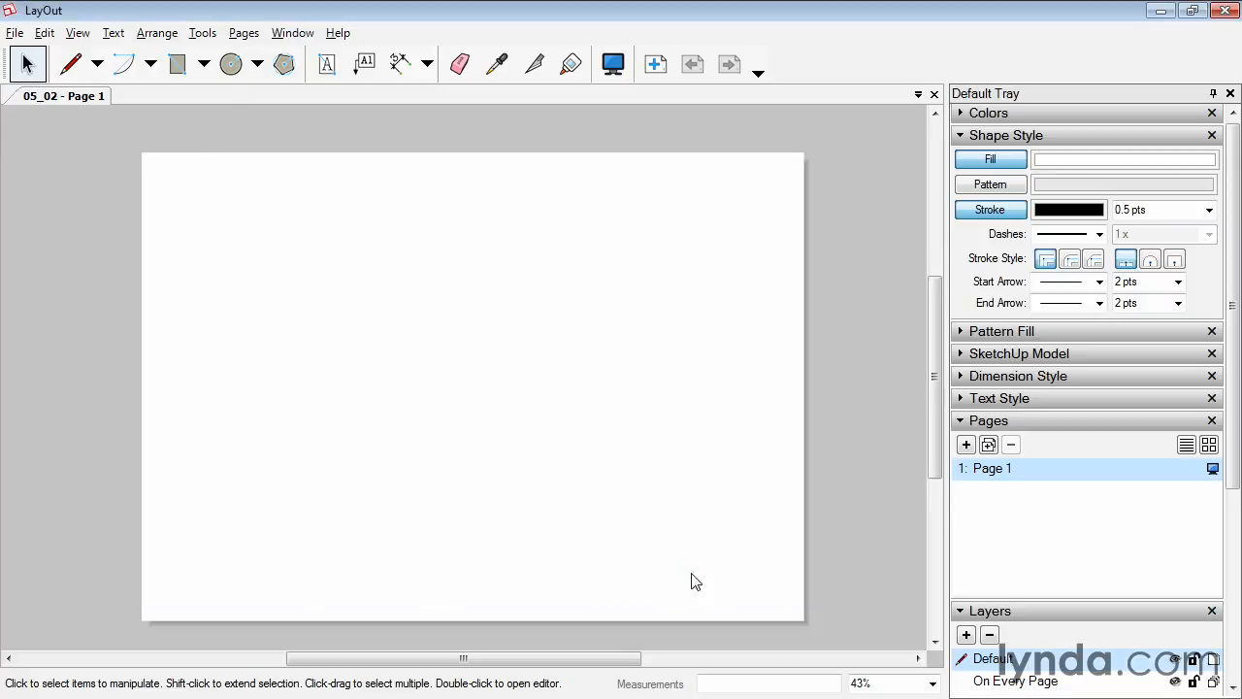
- With the Line tool active, compare the blank page of 05_02 with the gridded page of the untitled document
{"action": "left_click", "coordinate": [70, 65]}
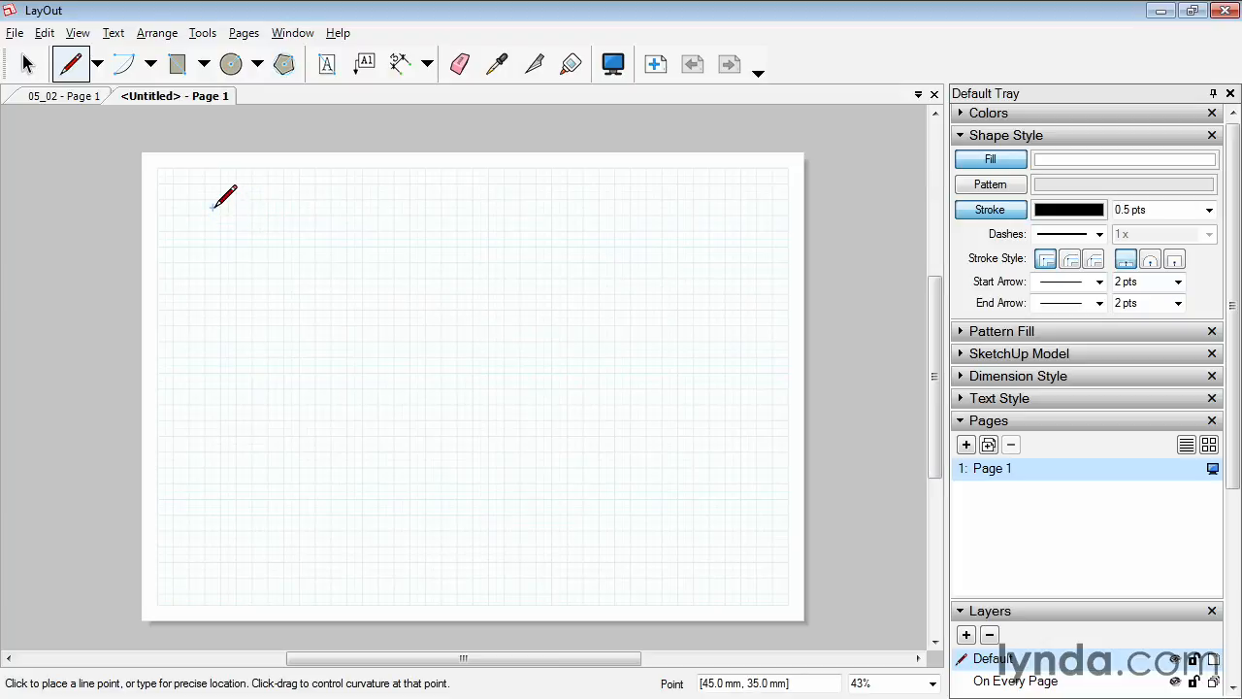
{"action": "left_click", "coordinate": [64, 96]}
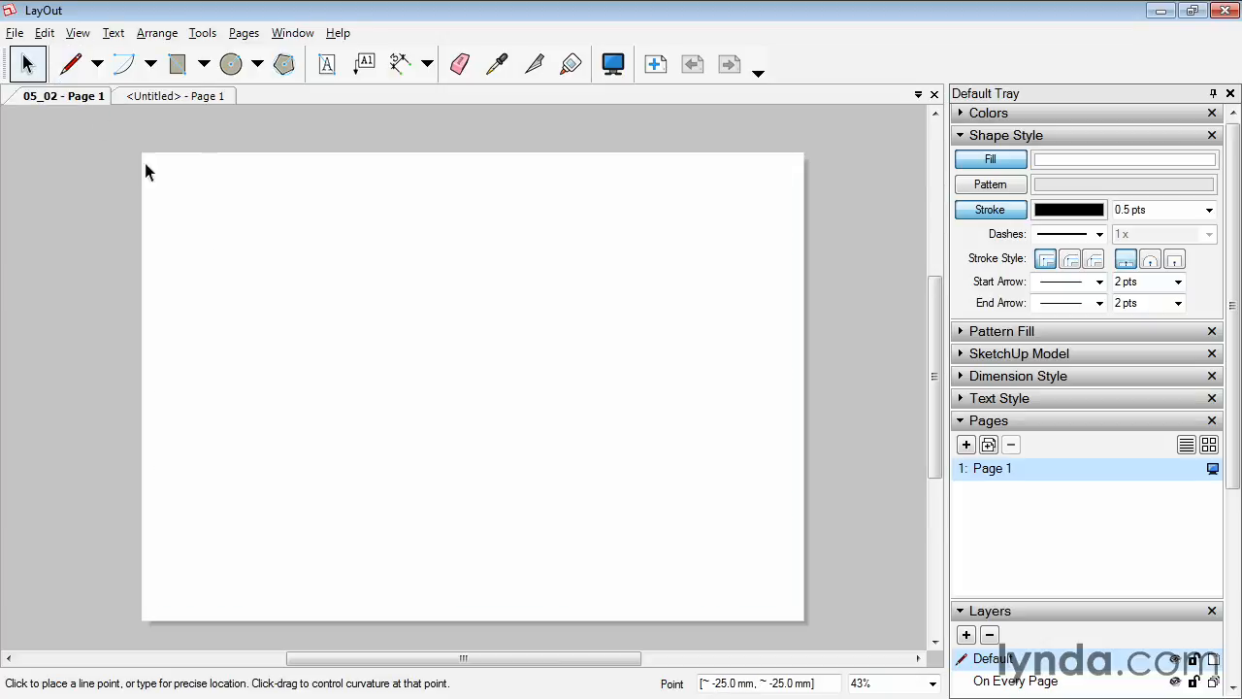
{"action": "left_click", "coordinate": [70, 63]}
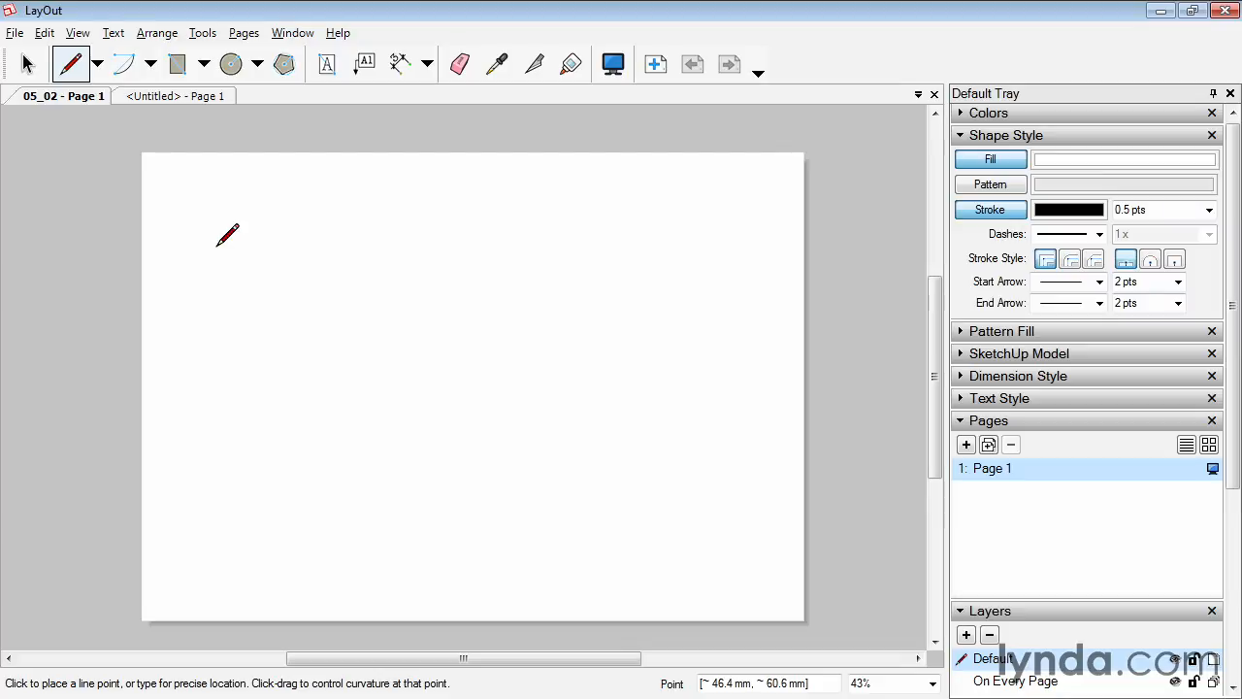
{"action": "left_click", "coordinate": [188, 101]}
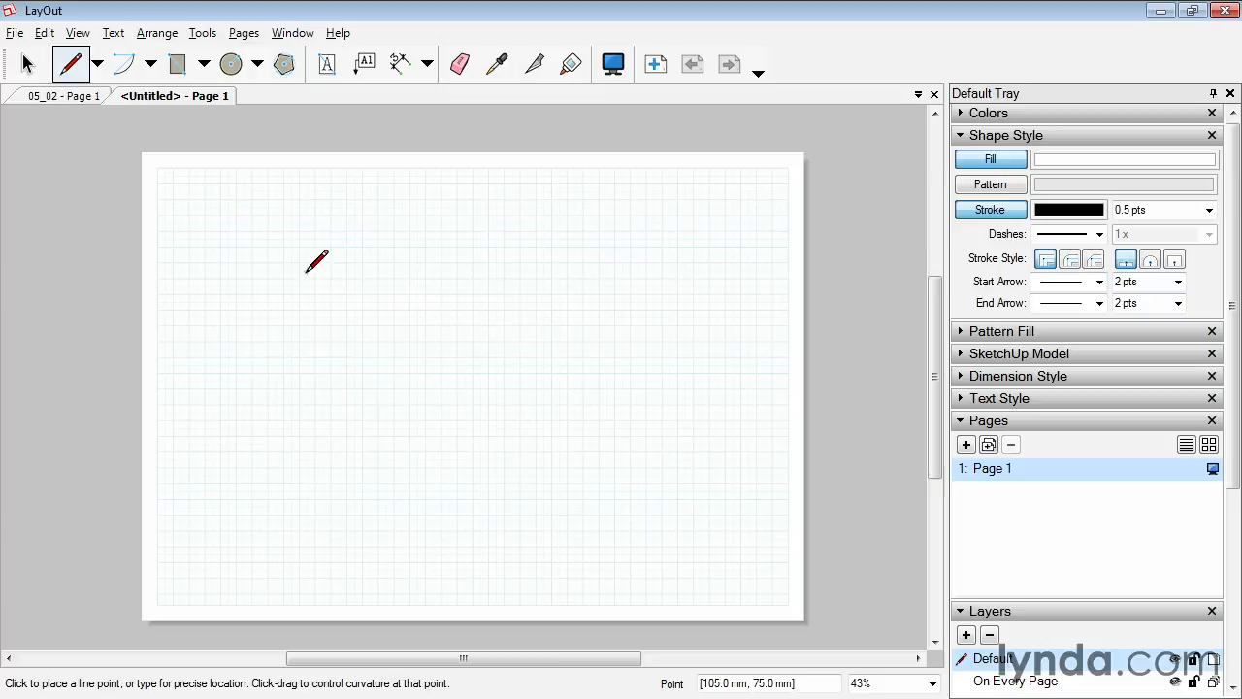
- Draw a closed outline with the Line tool, using straight segments along the upper part and curved segments along the lower part
{"action": "left_click", "coordinate": [284, 215]}
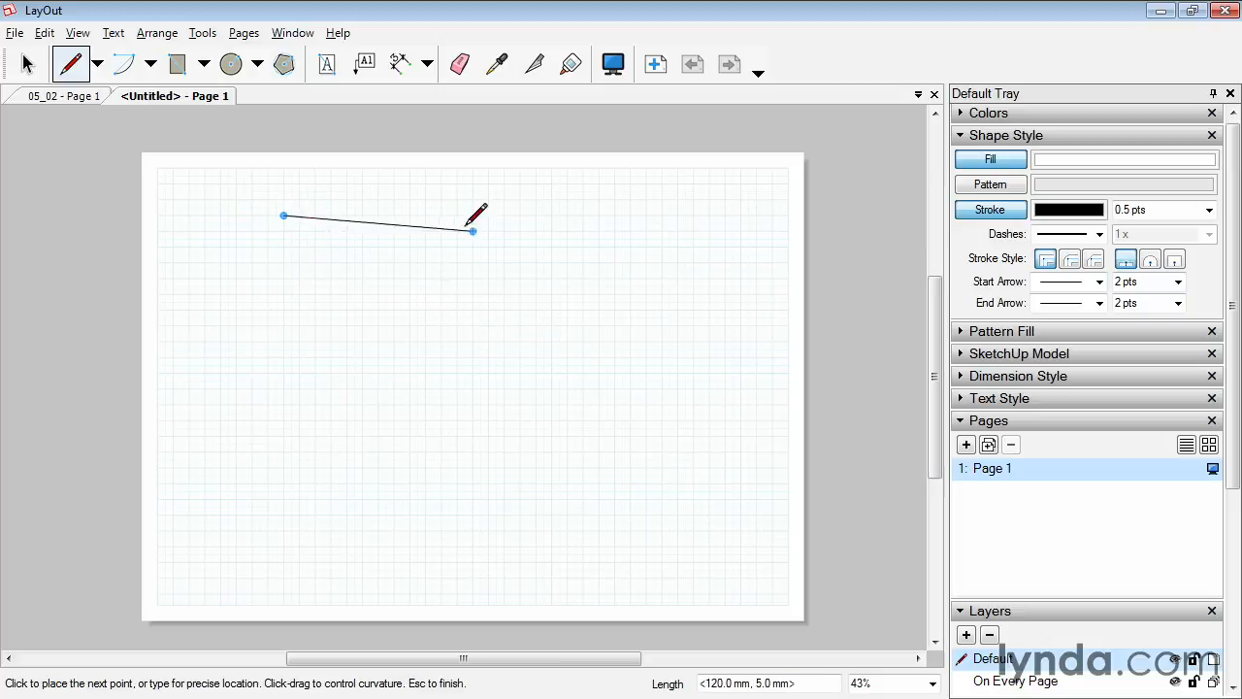
{"action": "left_click", "coordinate": [496, 215]}
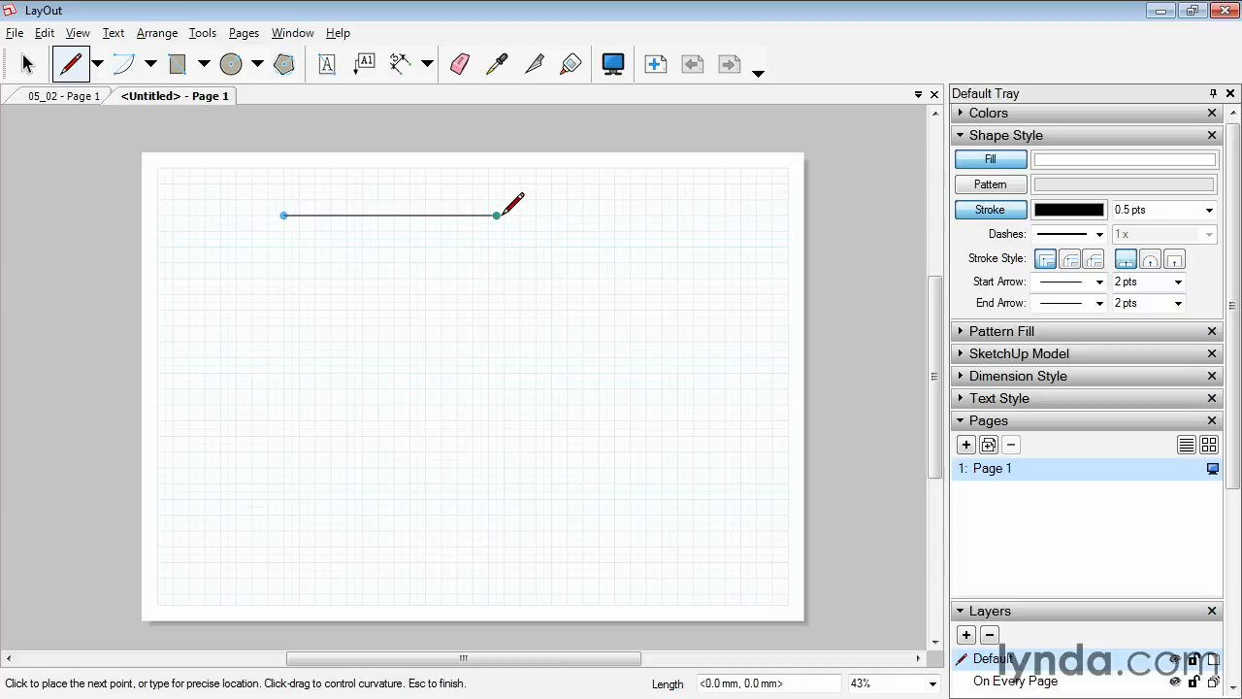
{"action": "left_click", "coordinate": [583, 340]}
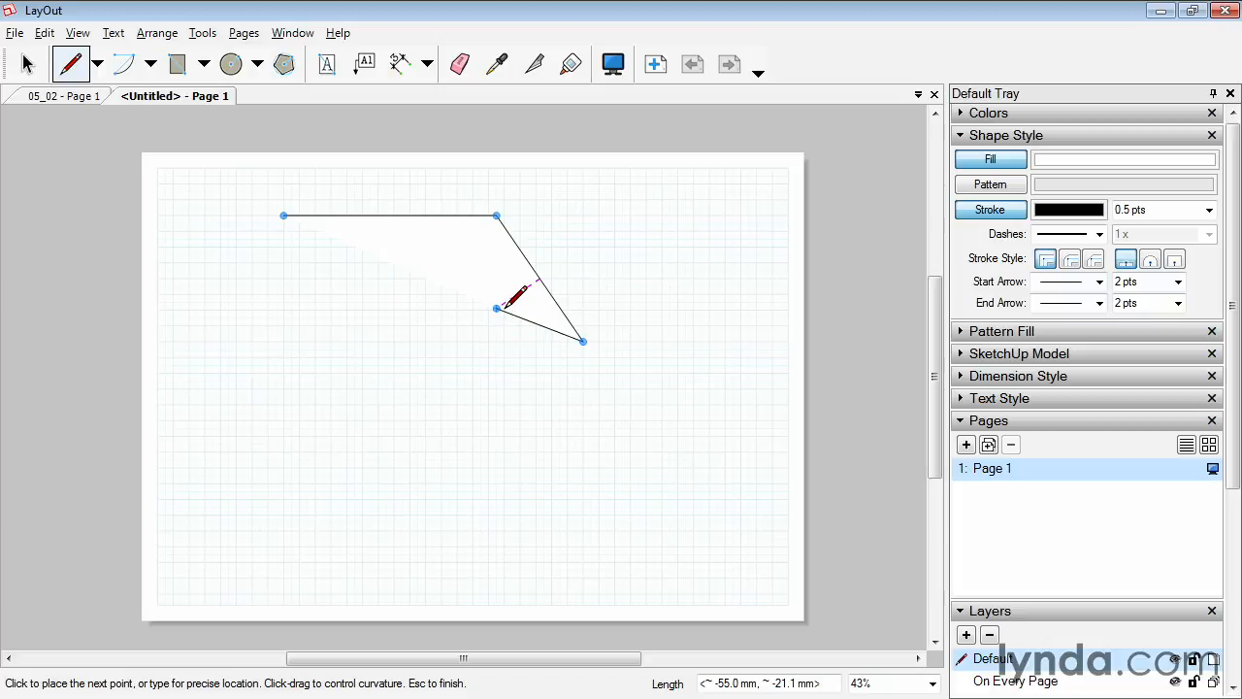
{"action": "left_click", "coordinate": [496, 309]}
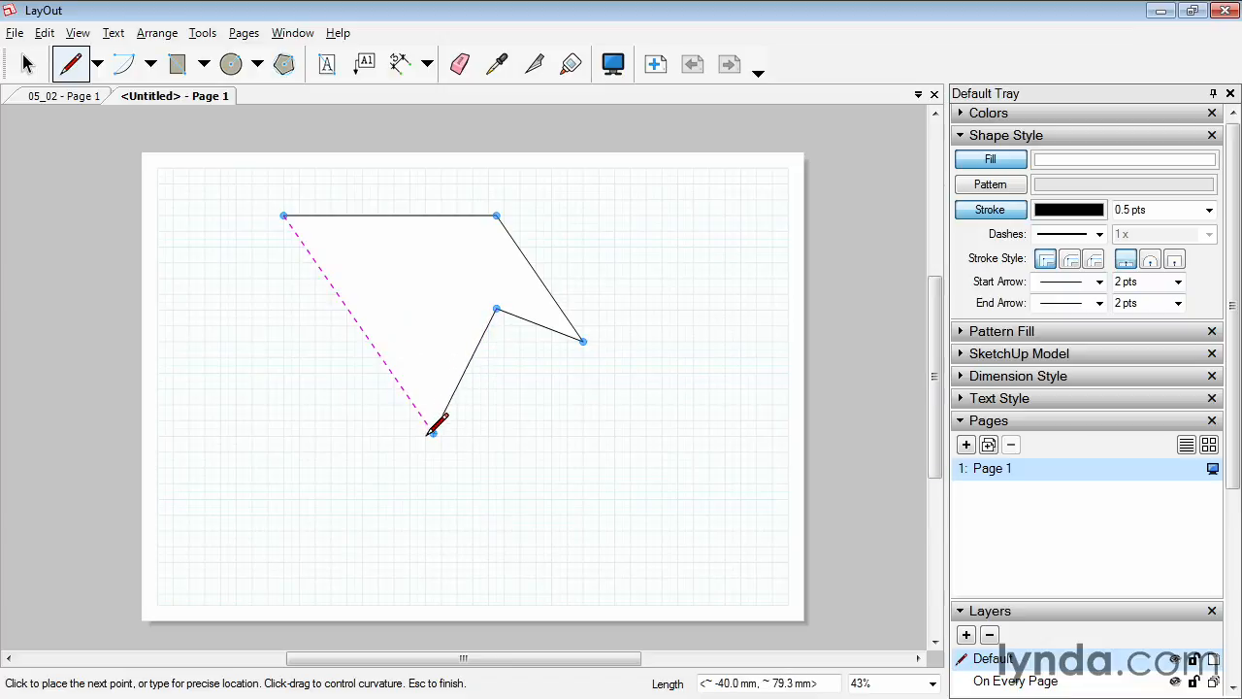
{"action": "left_click_drag", "start_coordinate": [431, 431], "coordinate": [333, 431]}
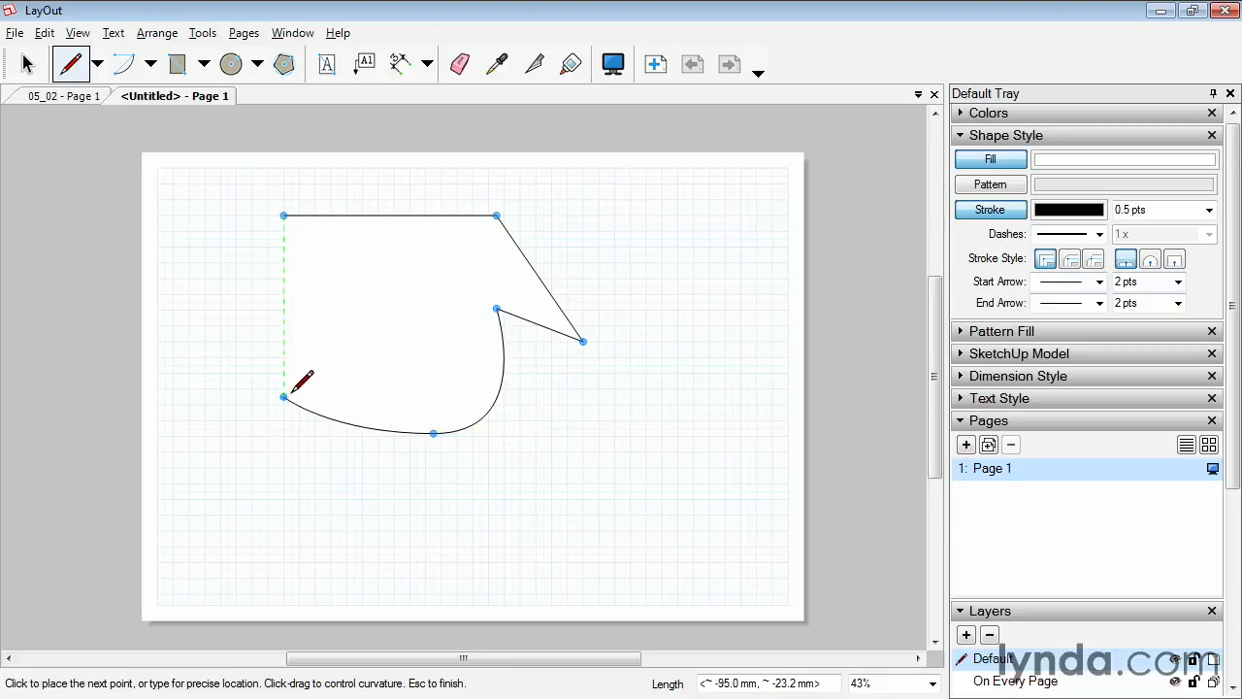
{"action": "left_click_drag", "start_coordinate": [290, 390], "coordinate": [243, 341]}
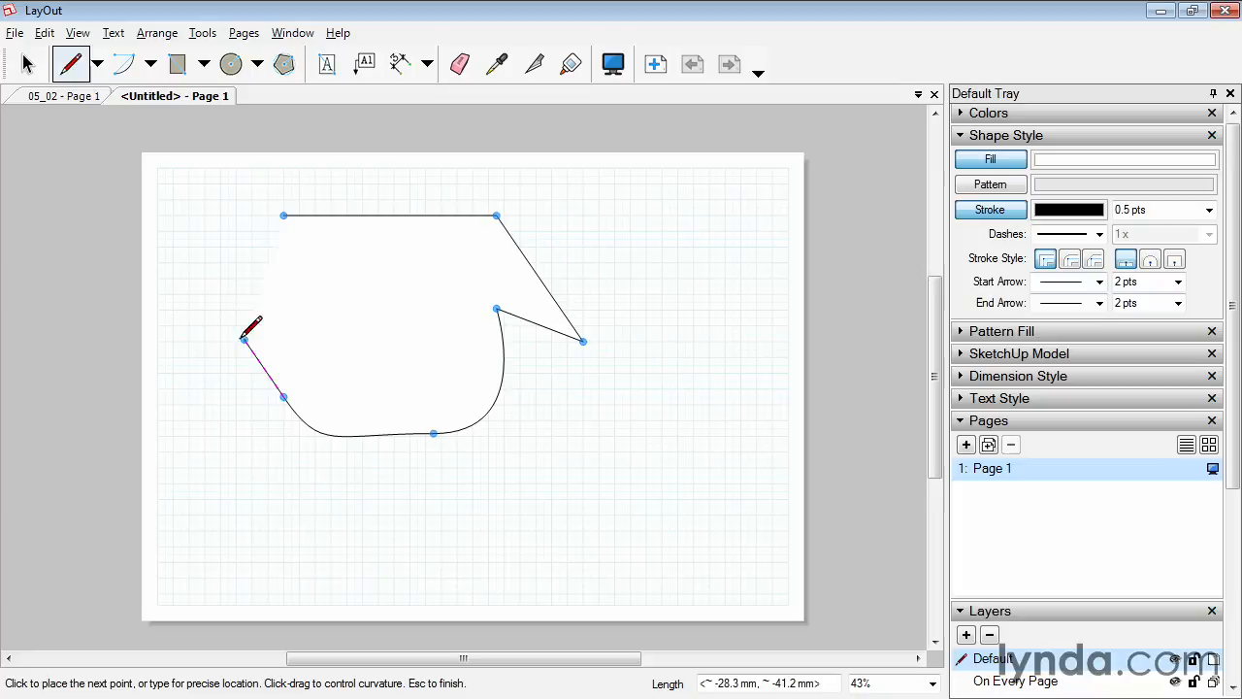
{"action": "left_click", "coordinate": [213, 294]}
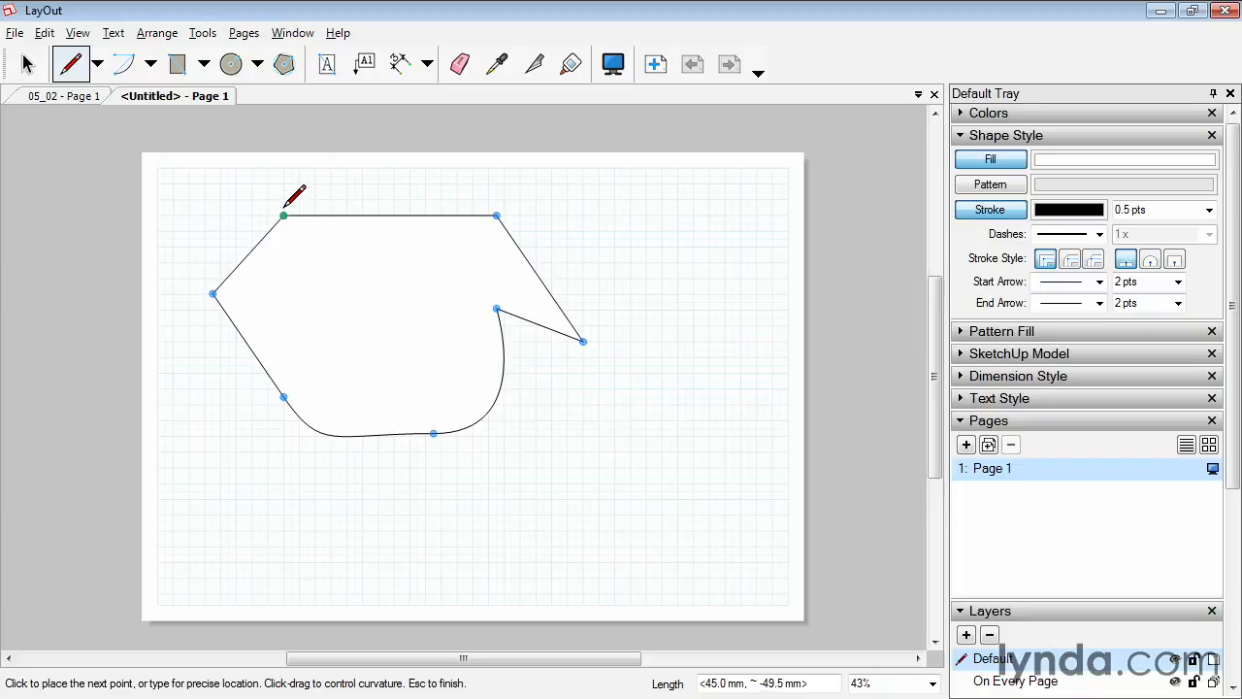
{"action": "left_click", "coordinate": [284, 215]}
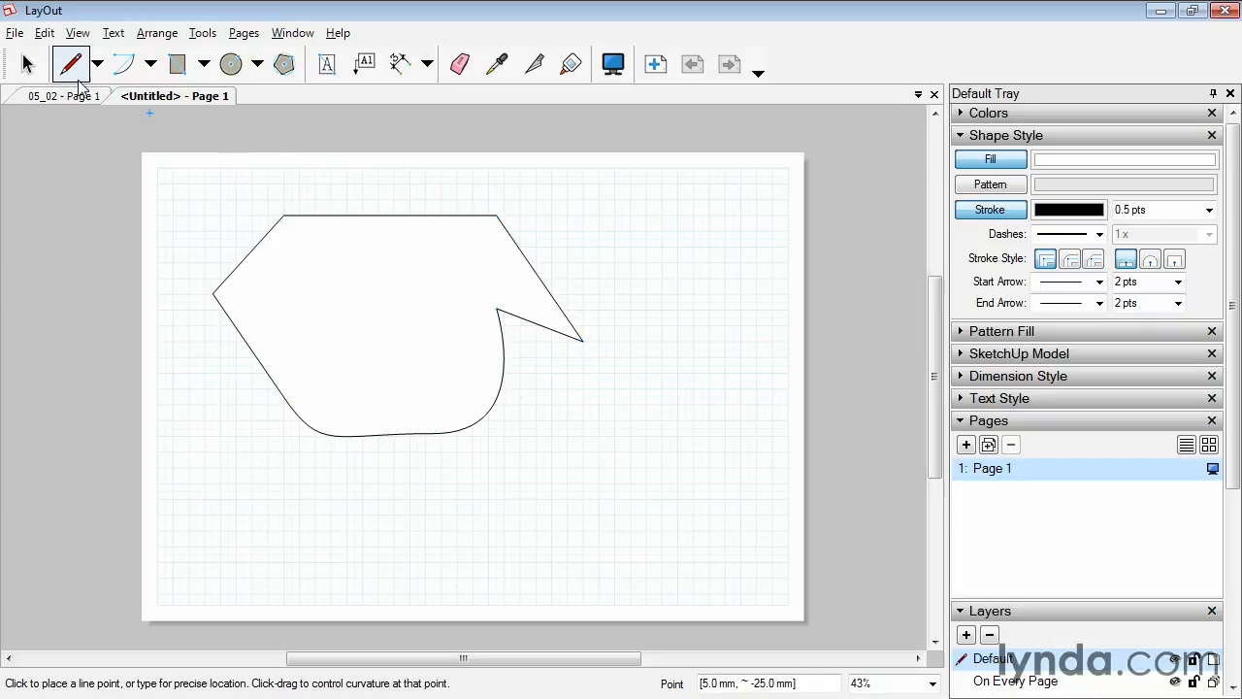
{"action": "key", "text": "space"}
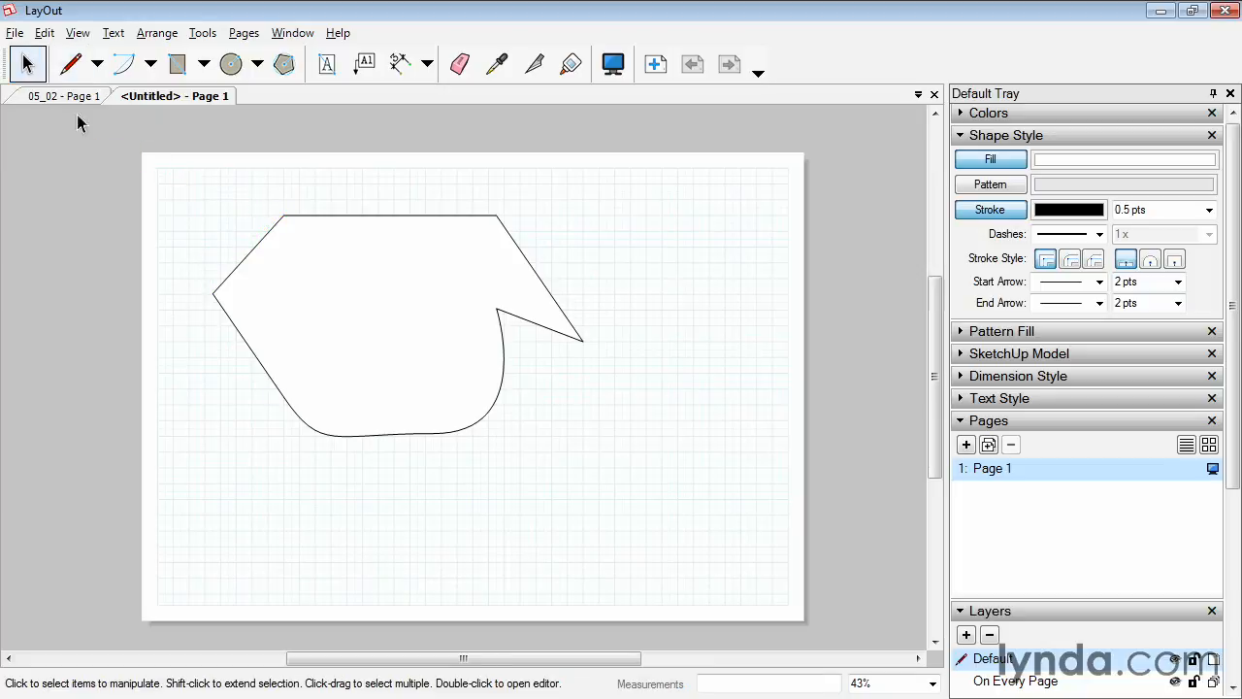
- Move the closed shape toward the page centre and resize it to slightly smaller than drawn
{"action": "left_click", "coordinate": [414, 302]}
{"action": "left_click_drag", "start_coordinate": [416, 303], "coordinate": [482, 322]}
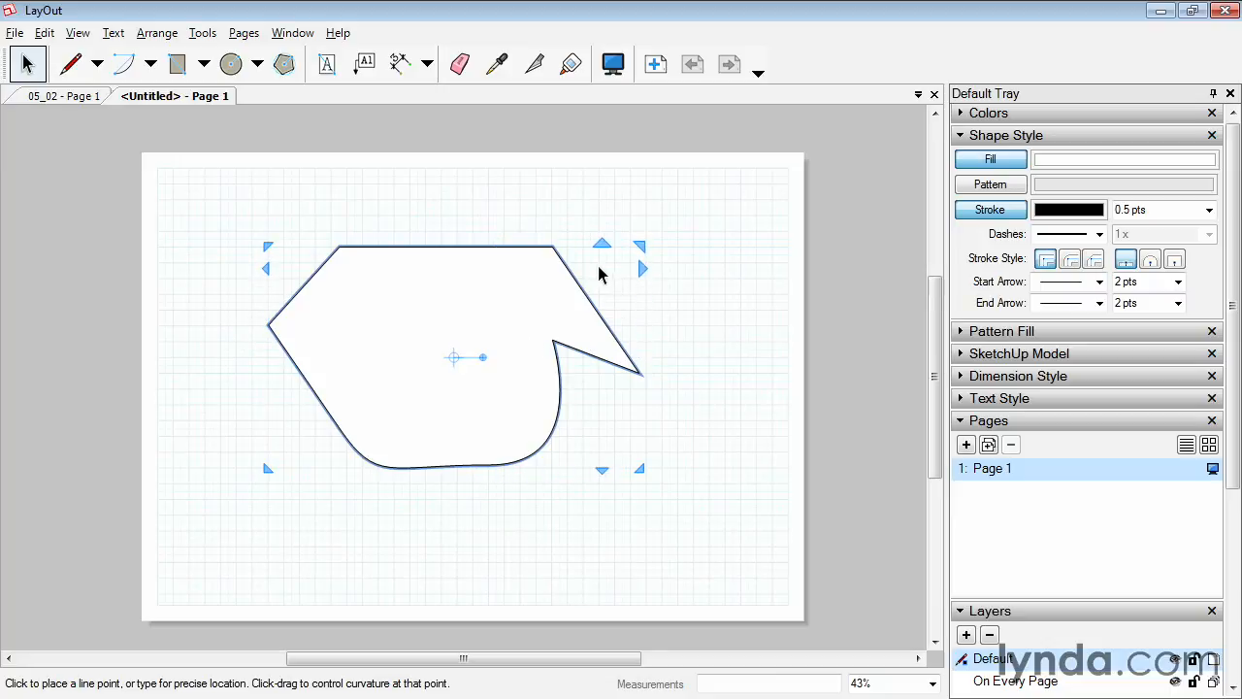
{"action": "left_click_drag", "start_coordinate": [639, 245], "coordinate": [583, 250]}
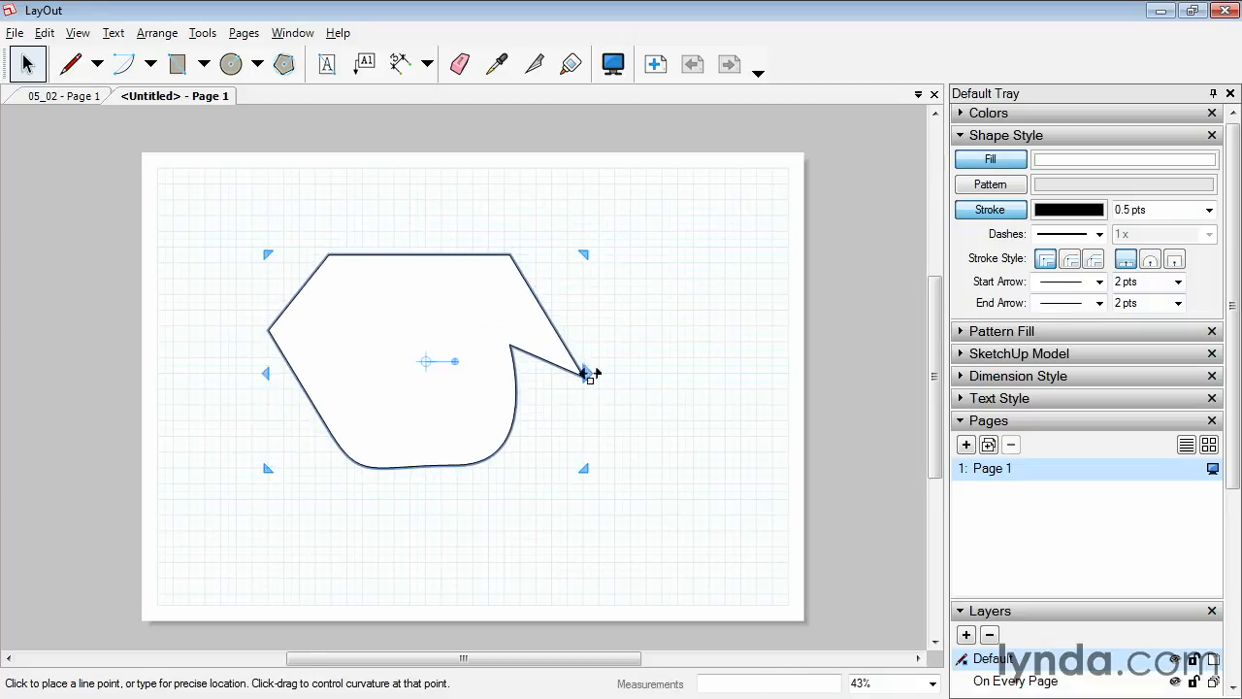
{"action": "mouse_move", "coordinate": [588, 338]}
{"action": "left_mouse_down"}
{"action": "mouse_move", "coordinate": [463, 335]}
{"action": "mouse_move", "coordinate": [609, 338]}
{"action": "left_mouse_up"}
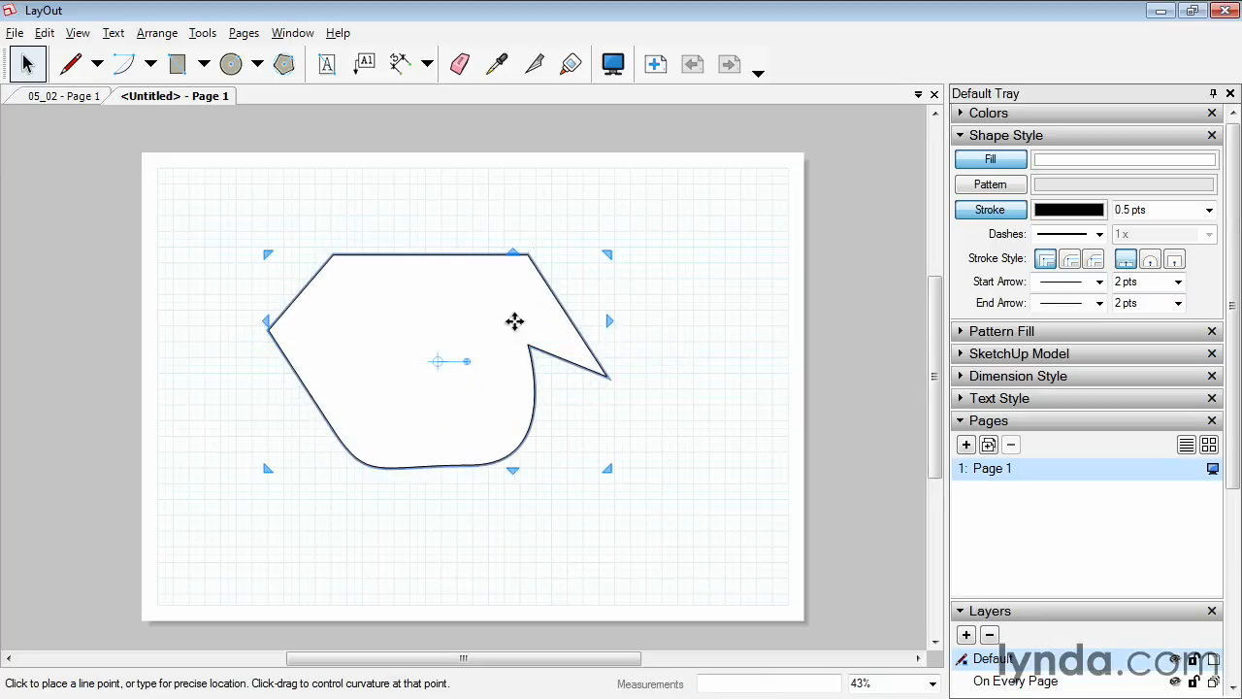
{"action": "left_click", "coordinate": [175, 179]}
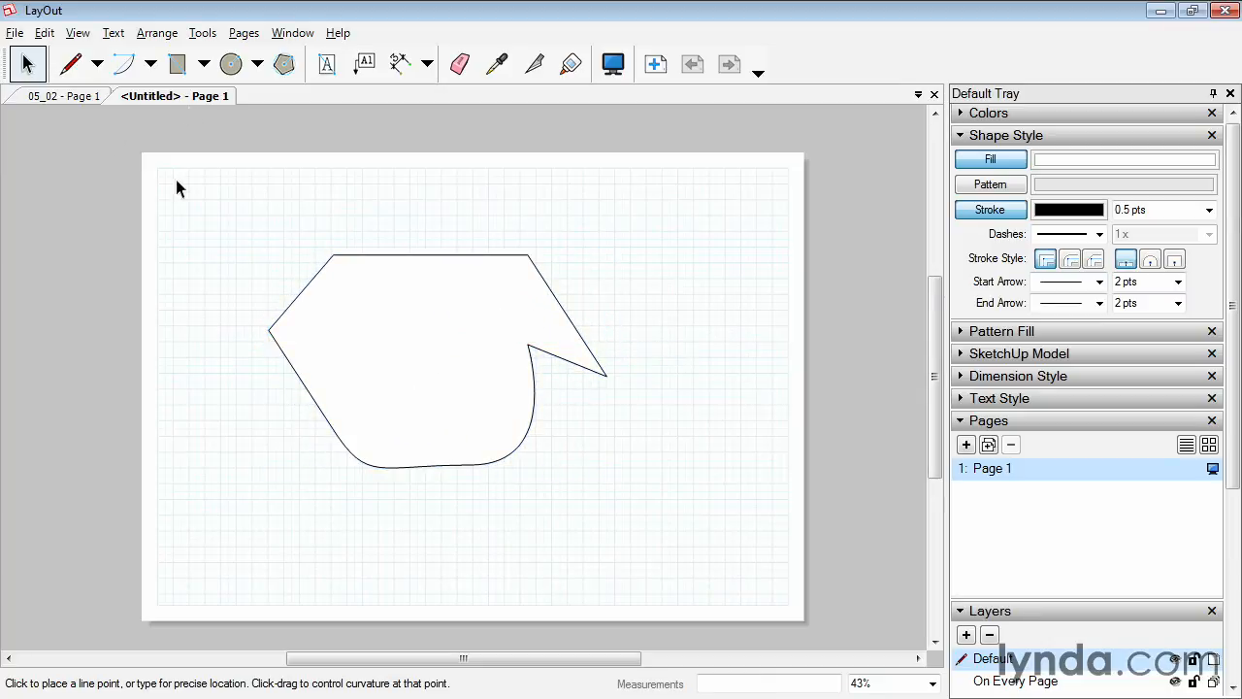
- Reshape the outline by moving the notch, tip and bottom points and tilting the bottom curve's tangent handle
{"action": "double_click", "coordinate": [487, 328]}
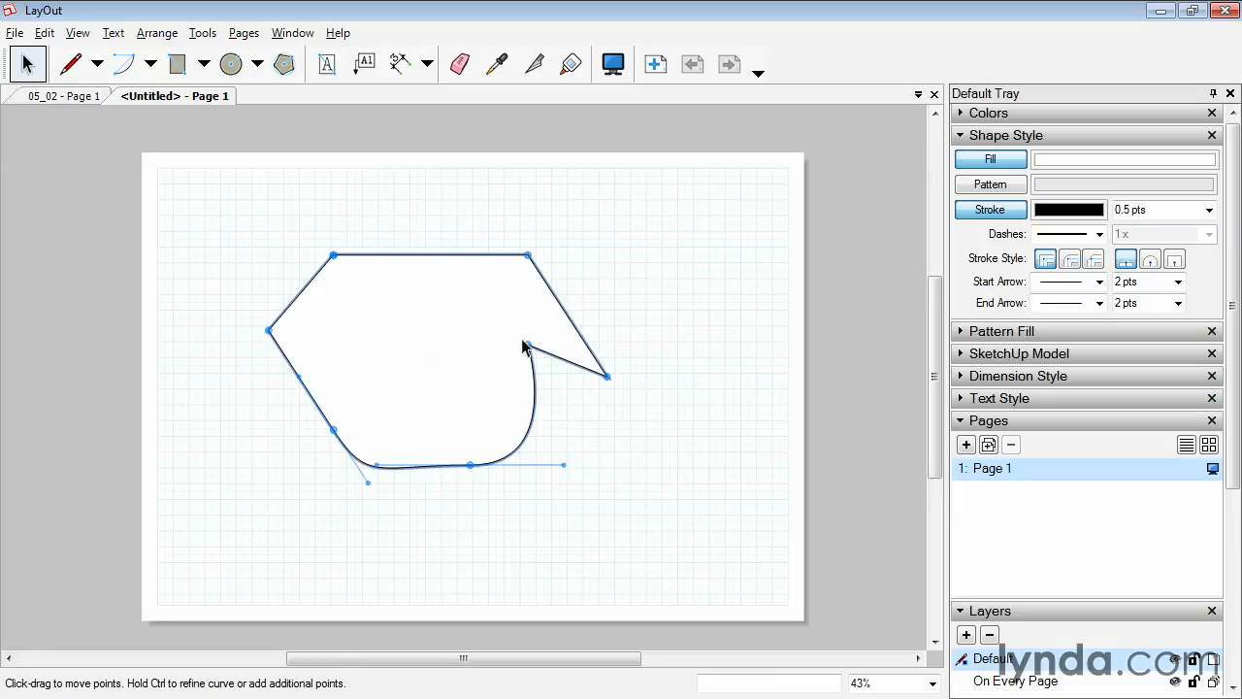
{"action": "left_click_drag", "start_coordinate": [528, 344], "coordinate": [591, 421]}
{"action": "left_click_drag", "start_coordinate": [606, 378], "coordinate": [590, 313]}
{"action": "left_click_drag", "start_coordinate": [469, 465], "coordinate": [469, 491]}
{"action": "left_click_drag", "start_coordinate": [562, 493], "coordinate": [564, 477]}
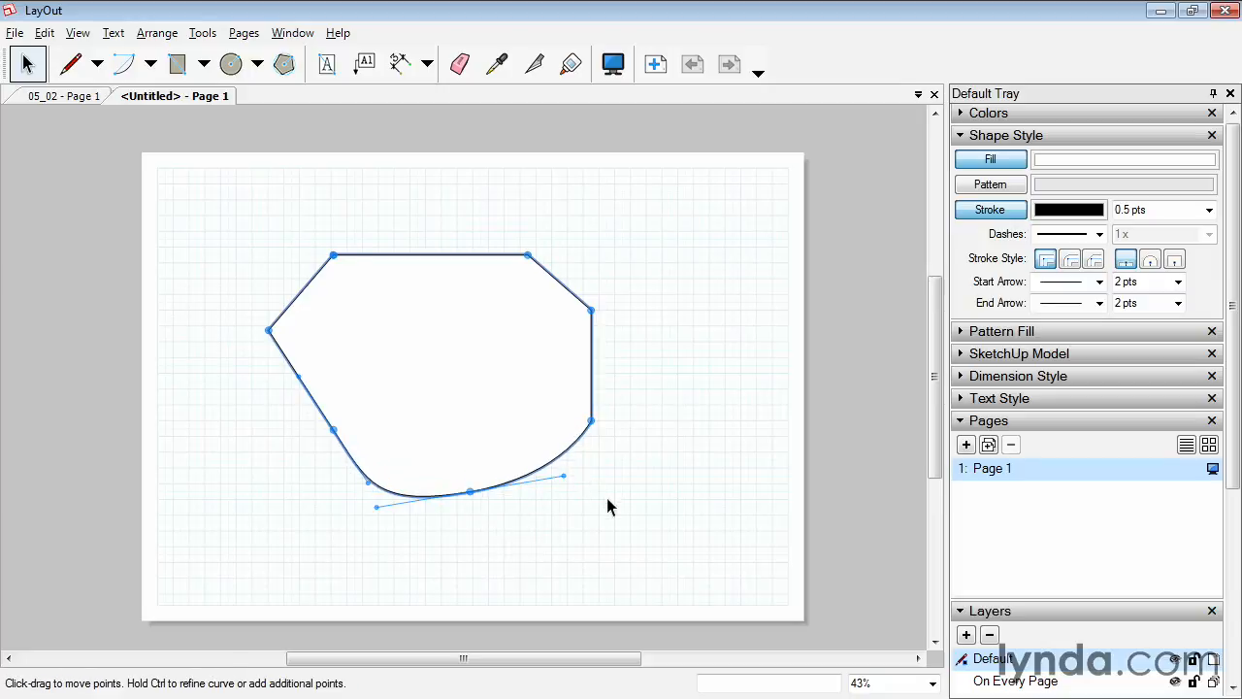
{"action": "left_click", "coordinate": [224, 231]}
- Delete the reshaped closed outline from the page
{"action": "left_click", "coordinate": [362, 287]}
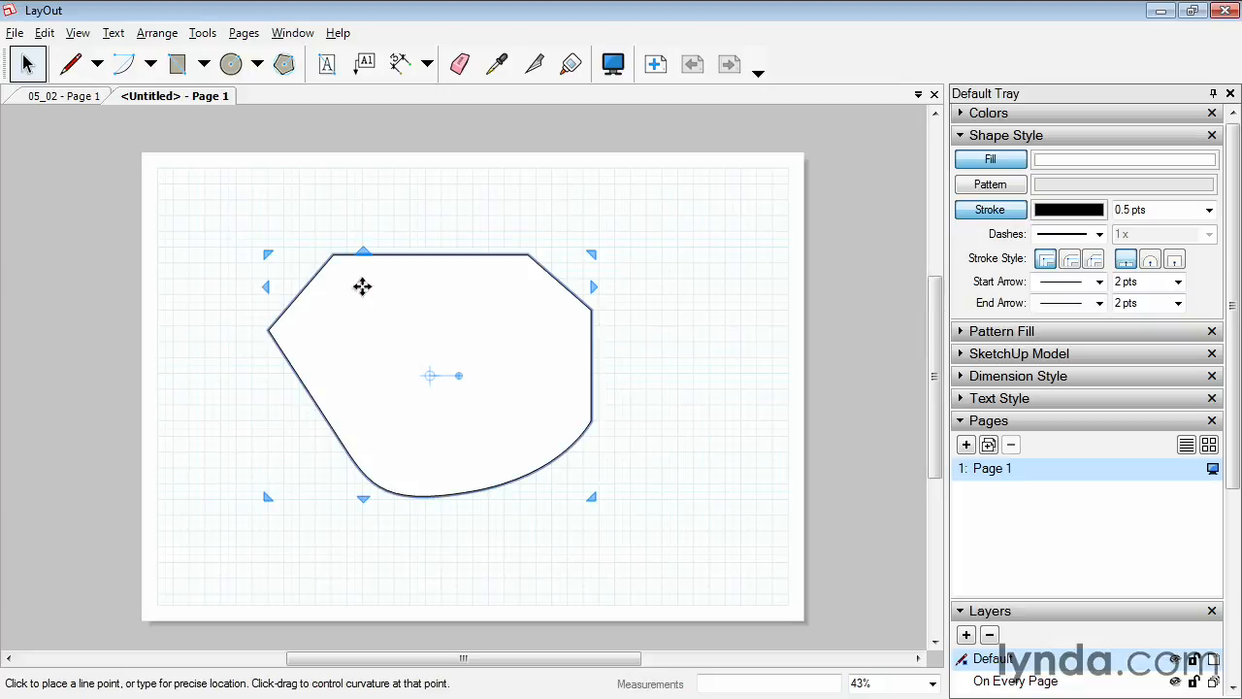
{"action": "key", "text": "Delete"}
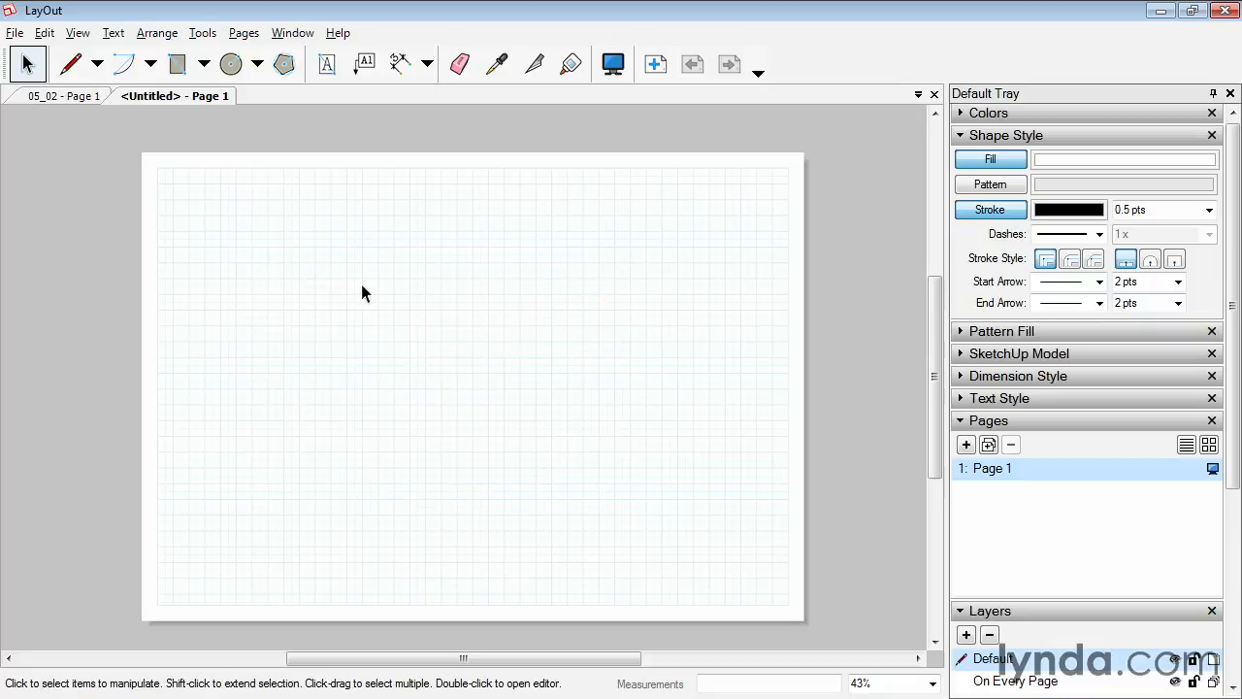
- Sketch a large irregular closed outline with the Freehand tool in the left and middle part of the page
{"action": "left_click", "coordinate": [97, 64]}
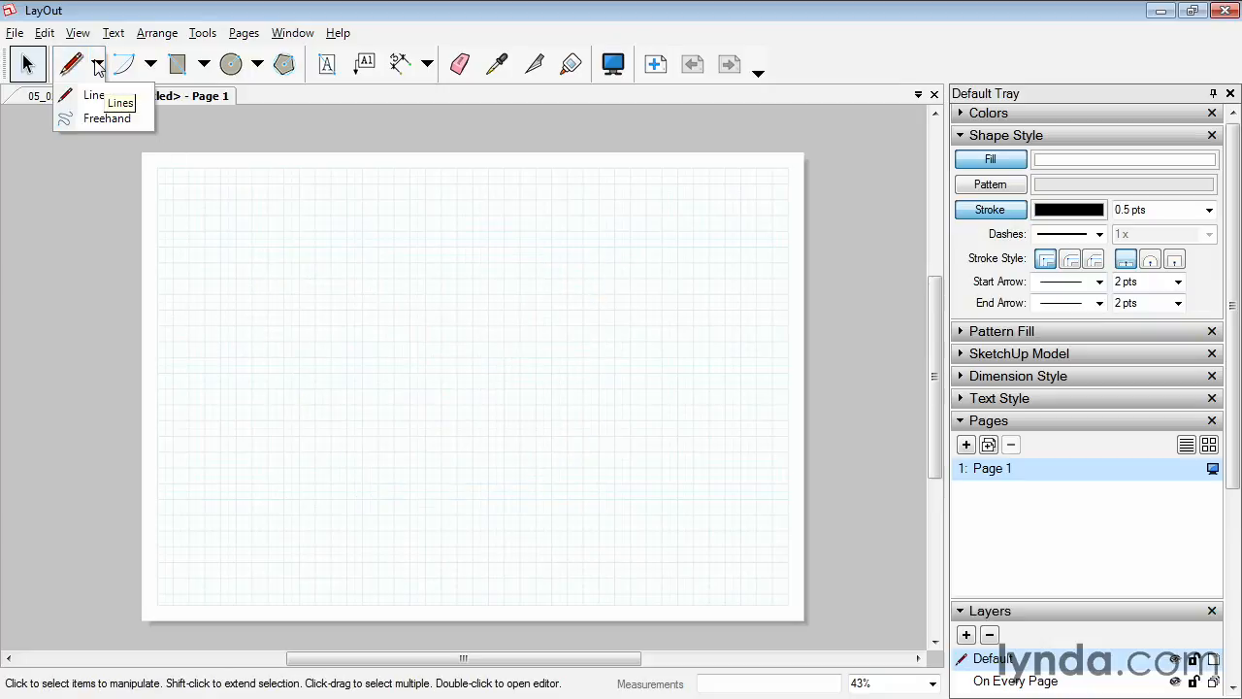
{"action": "left_click", "coordinate": [76, 120]}
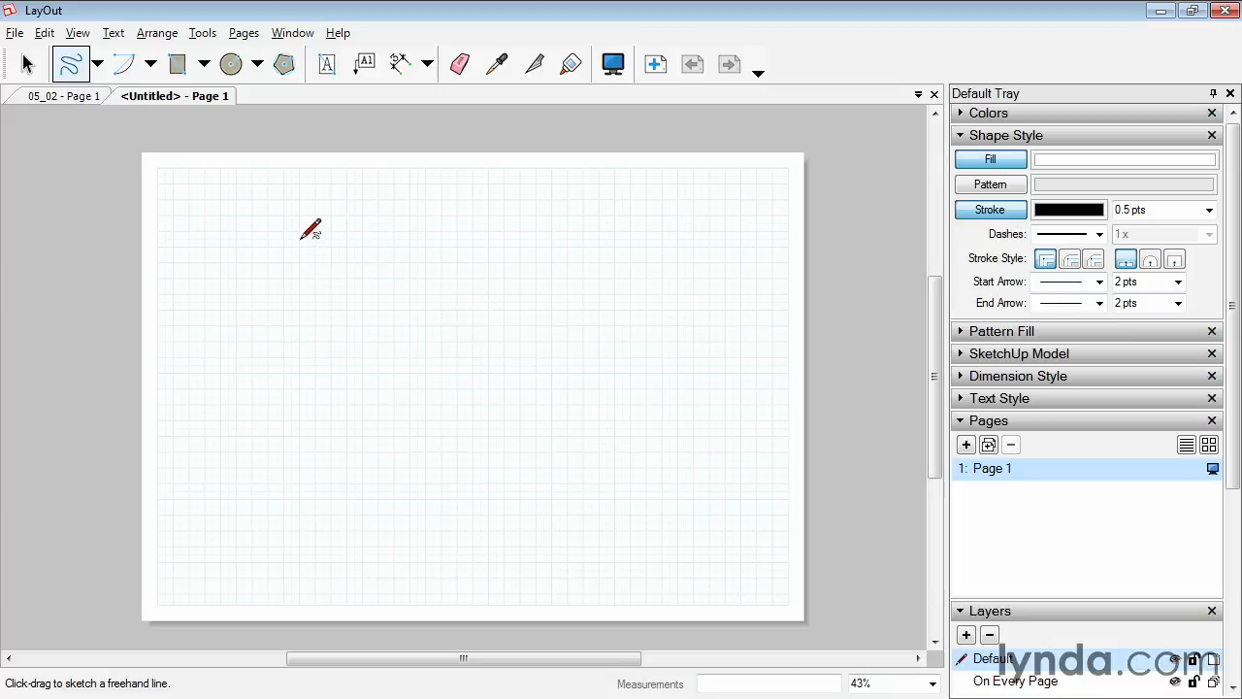
{"action": "mouse_move", "coordinate": [300, 239]}
{"action": "left_mouse_down"}
{"action": "mouse_move", "coordinate": [418, 236]}
{"action": "mouse_move", "coordinate": [515, 280]}
{"action": "mouse_move", "coordinate": [553, 395]}
{"action": "mouse_move", "coordinate": [477, 463]}
{"action": "mouse_move", "coordinate": [344, 480]}
{"action": "mouse_move", "coordinate": [233, 416]}
{"action": "mouse_move", "coordinate": [311, 349]}
{"action": "mouse_move", "coordinate": [233, 314]}
{"action": "mouse_move", "coordinate": [306, 260]}
{"action": "mouse_move", "coordinate": [303, 236]}
{"action": "left_mouse_up"}
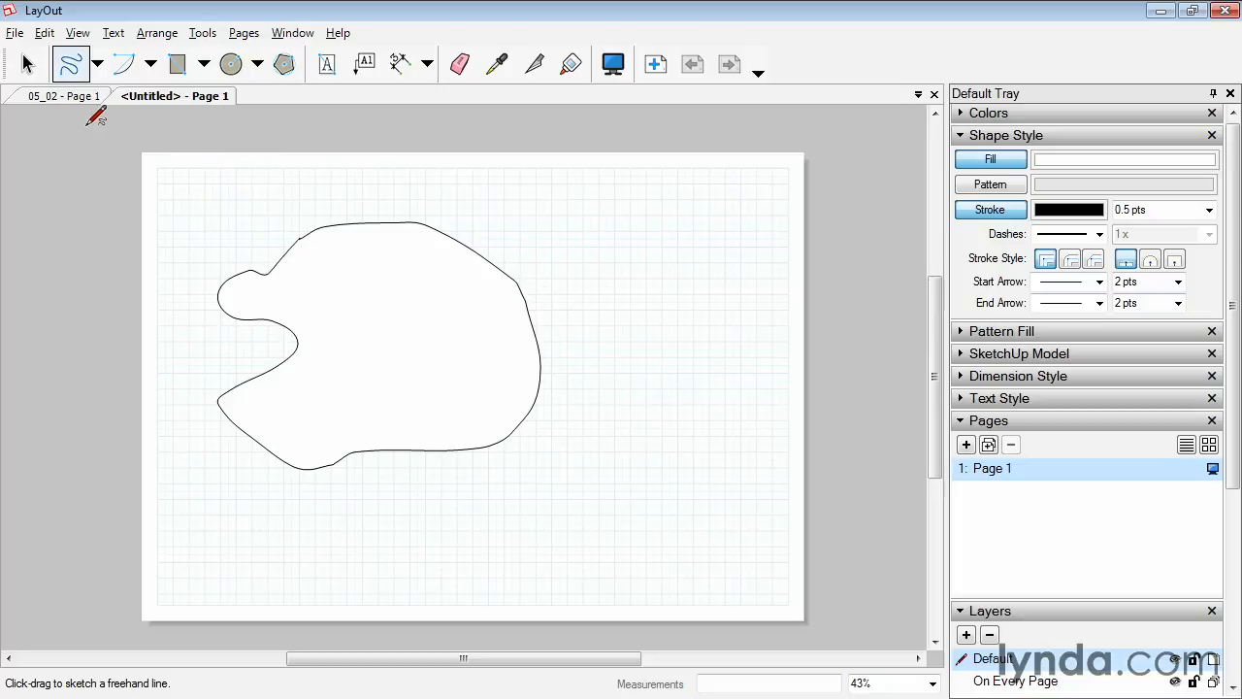
- Move the freehand shape toward the page centre and delete it
{"action": "left_click", "coordinate": [28, 63]}
{"action": "left_click_drag", "start_coordinate": [308, 291], "coordinate": [367, 307]}
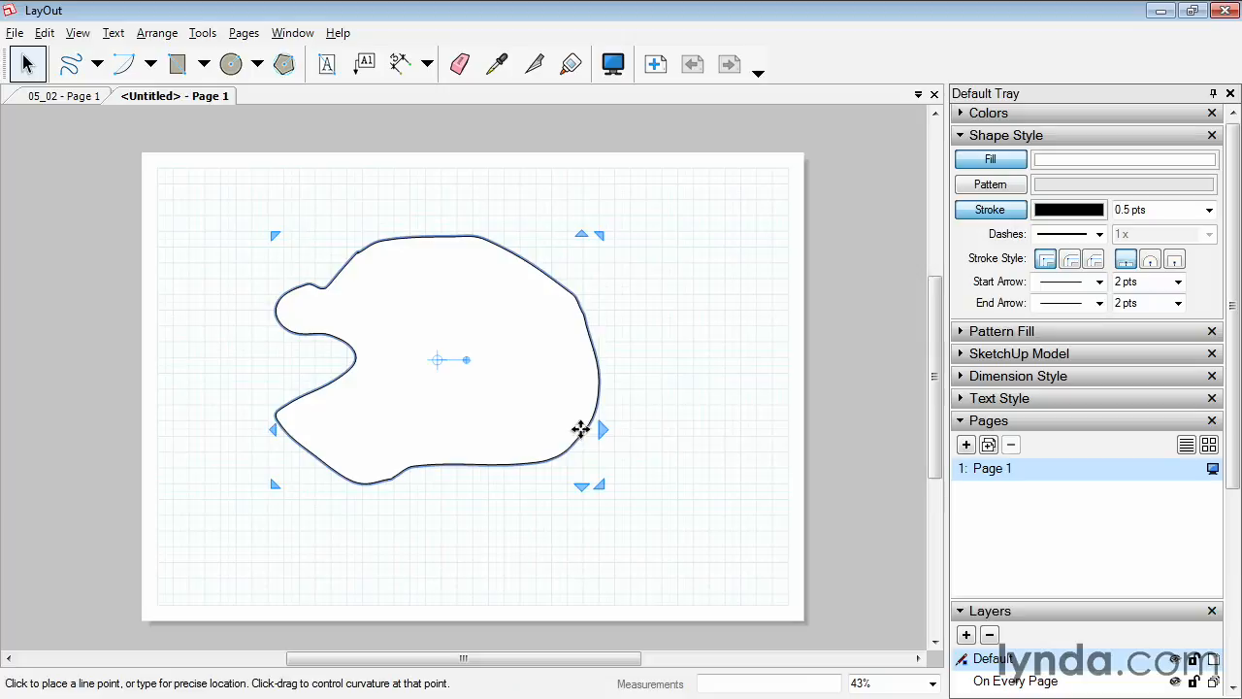
{"action": "key", "text": "Delete"}
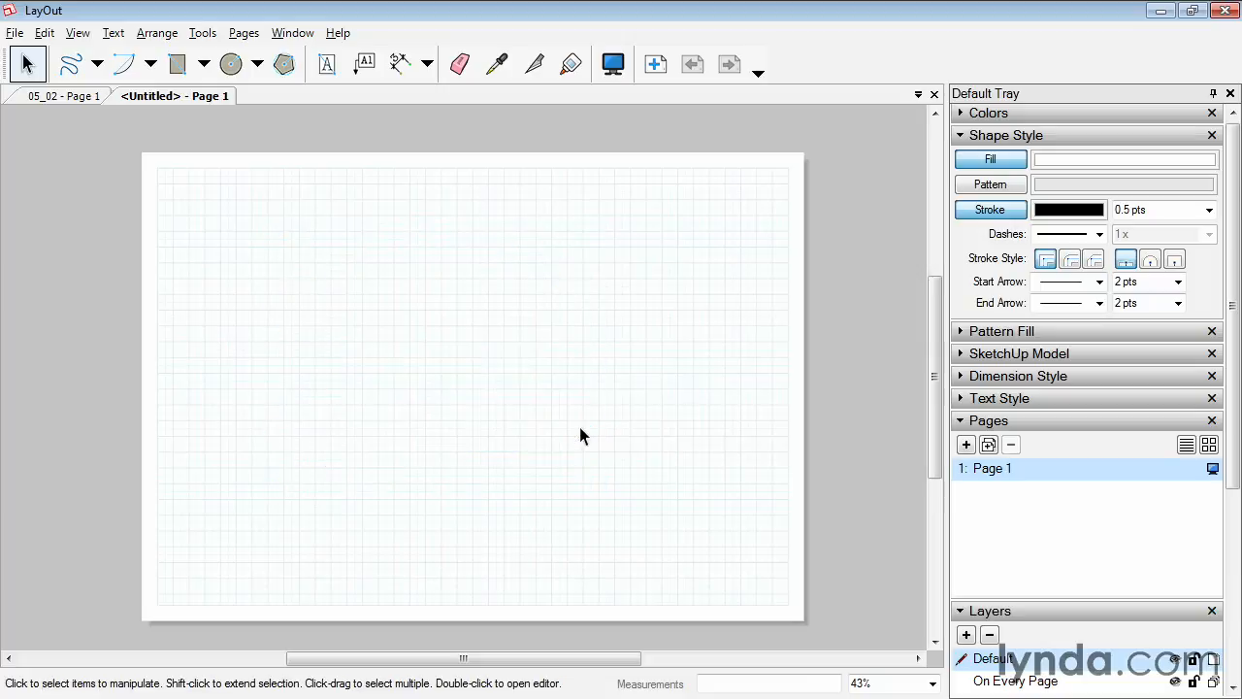
- Draw two arcs with the Arc tool: a wide one left of the page centre and a quarter-circle near the page's upper-right corner
{"action": "left_click", "coordinate": [151, 65]}
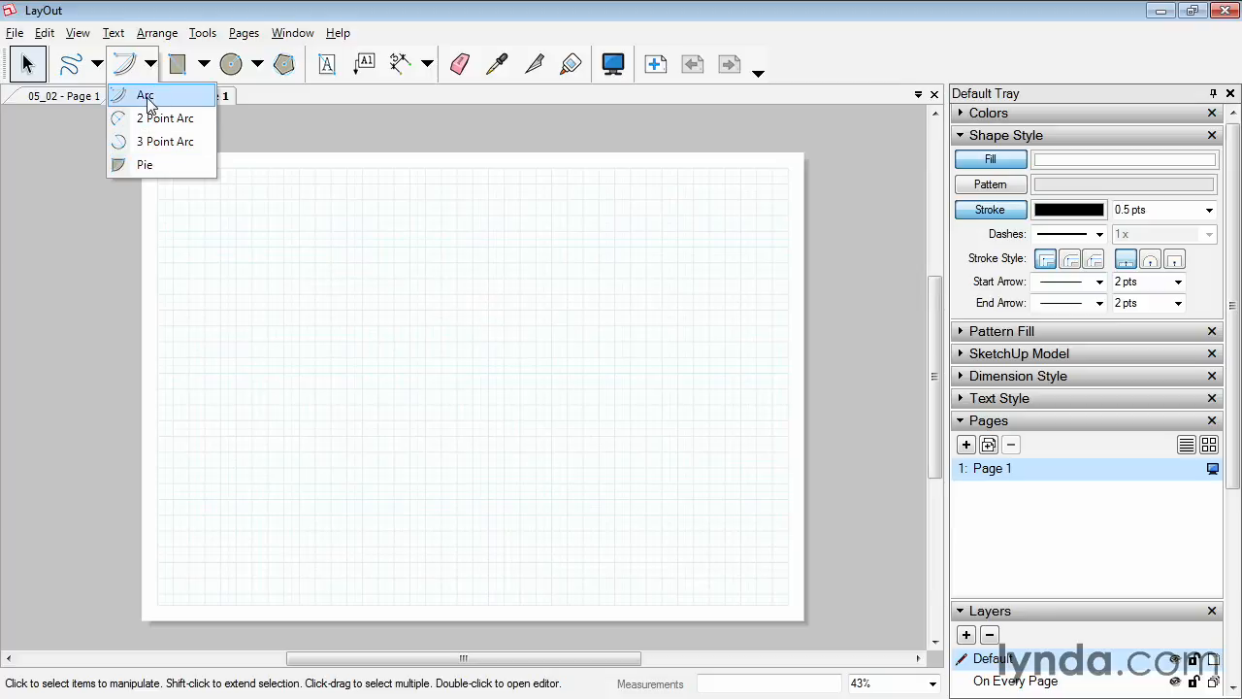
{"action": "left_click", "coordinate": [146, 97]}
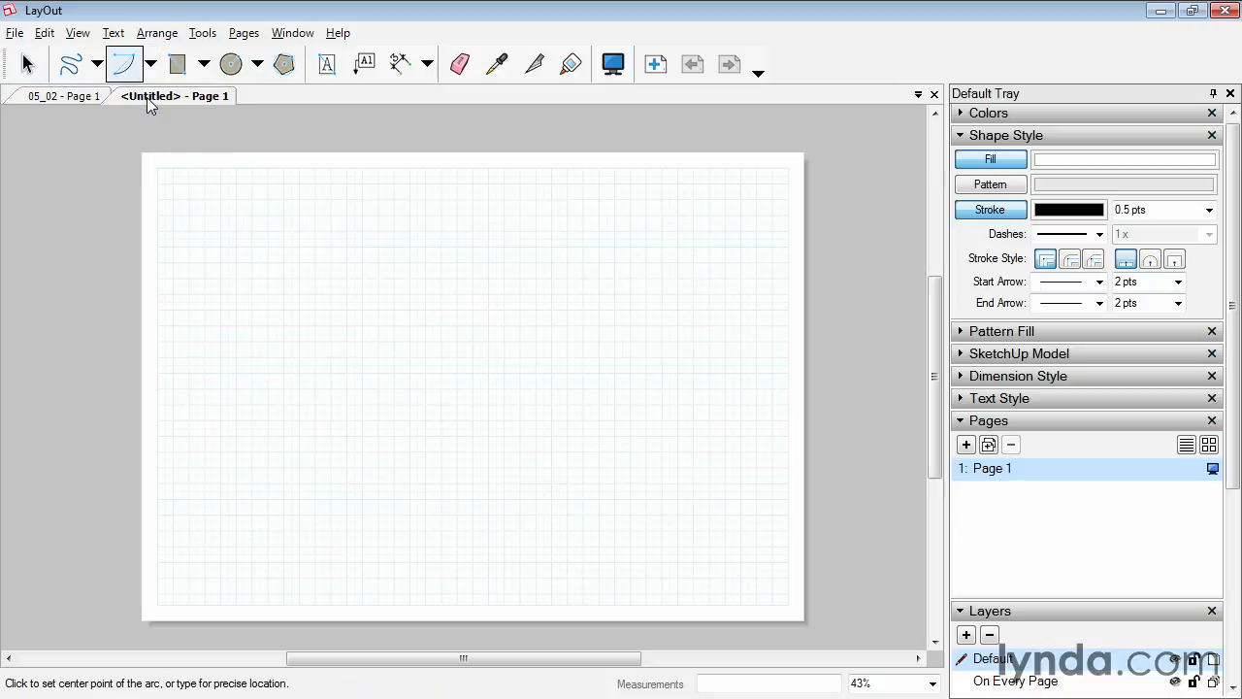
{"action": "left_click", "coordinate": [362, 412]}
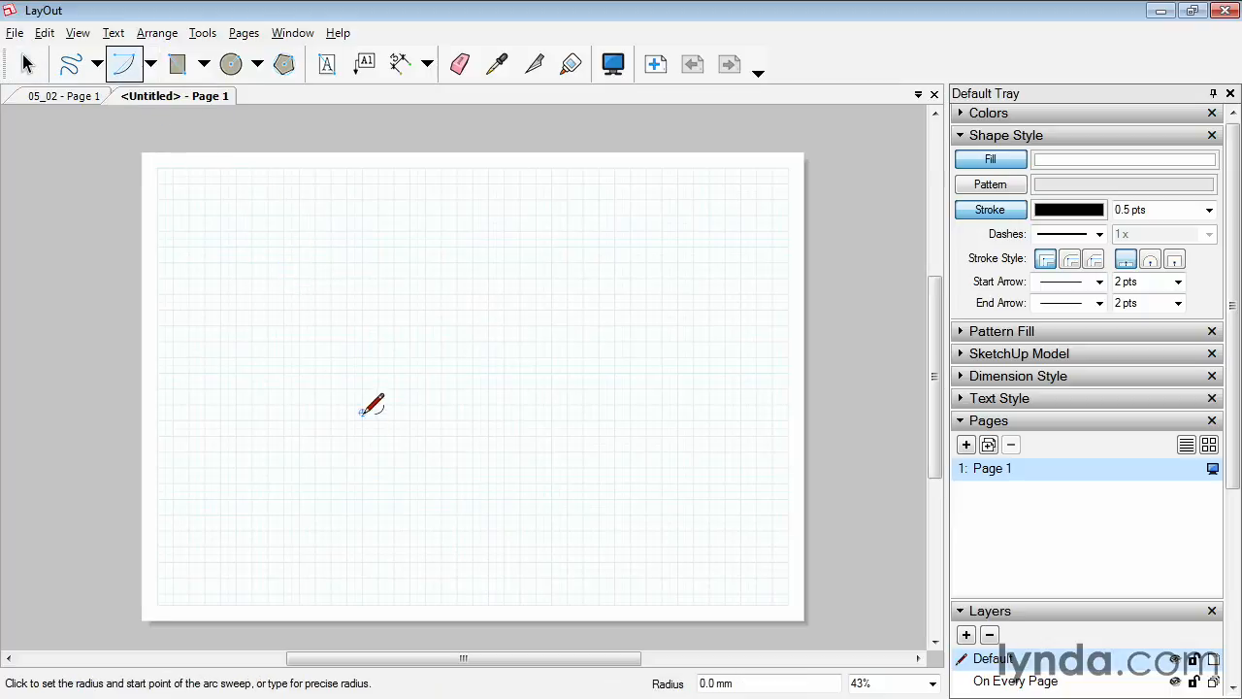
{"action": "left_click", "coordinate": [504, 411]}
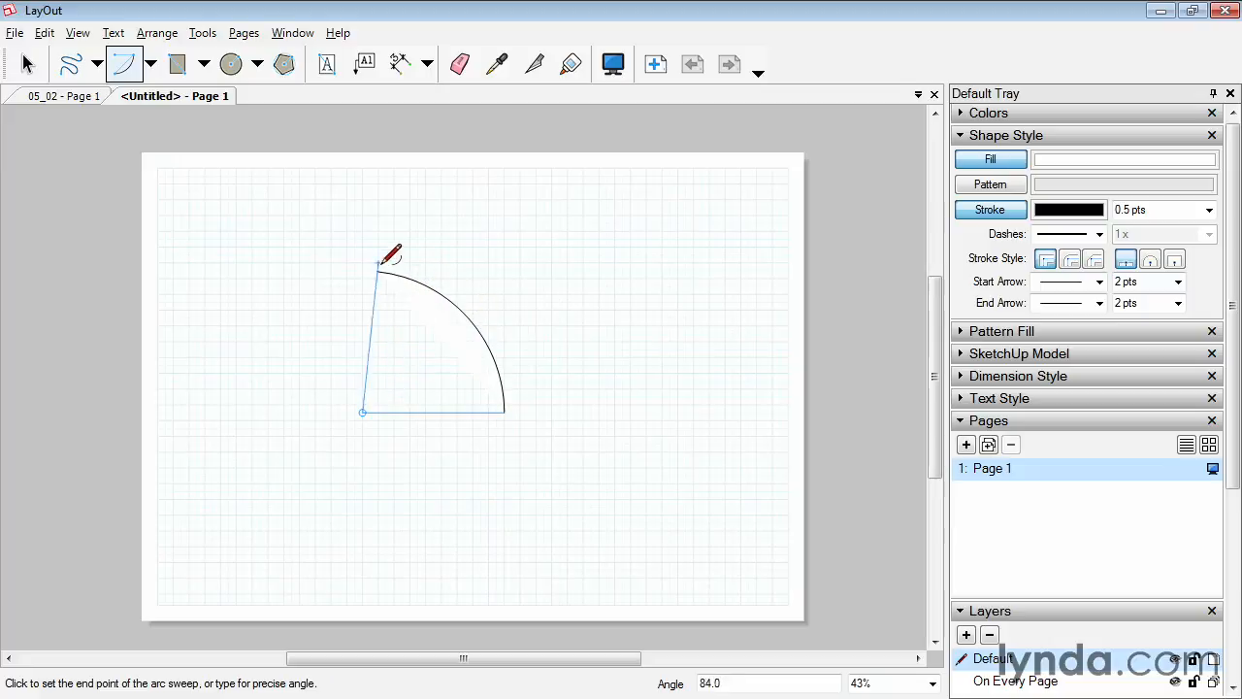
{"action": "left_click", "coordinate": [243, 339]}
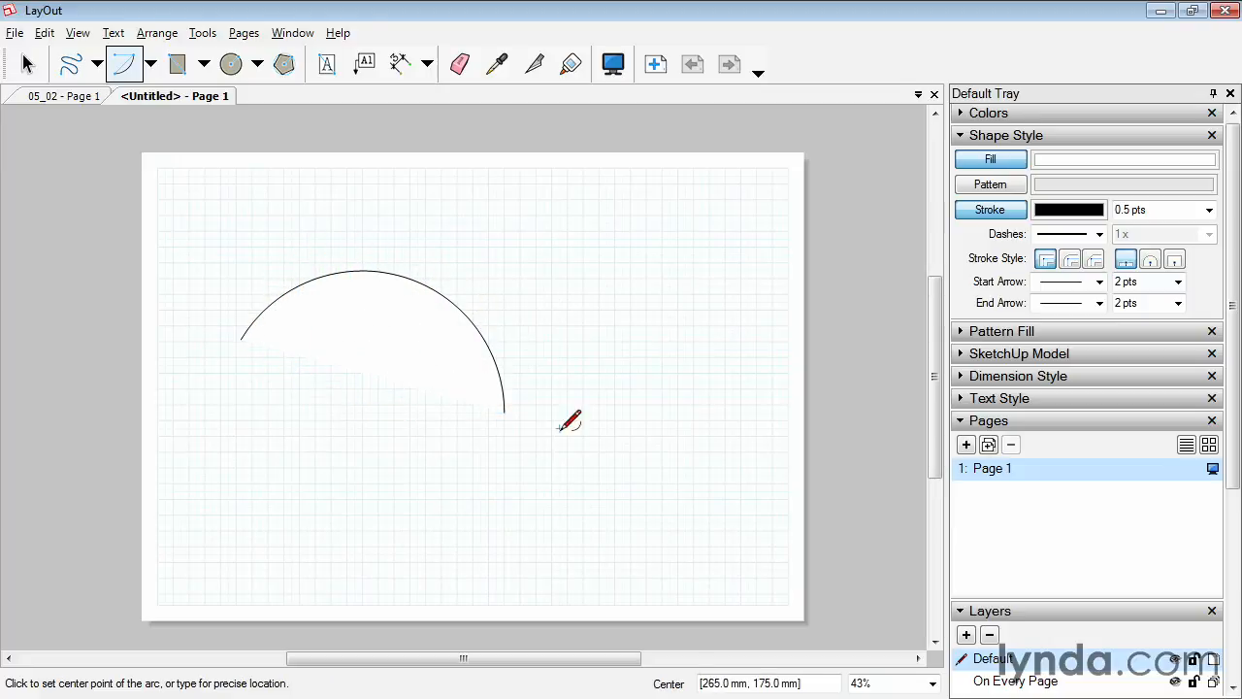
{"action": "left_click", "coordinate": [591, 325]}
{"action": "left_click", "coordinate": [726, 326]}
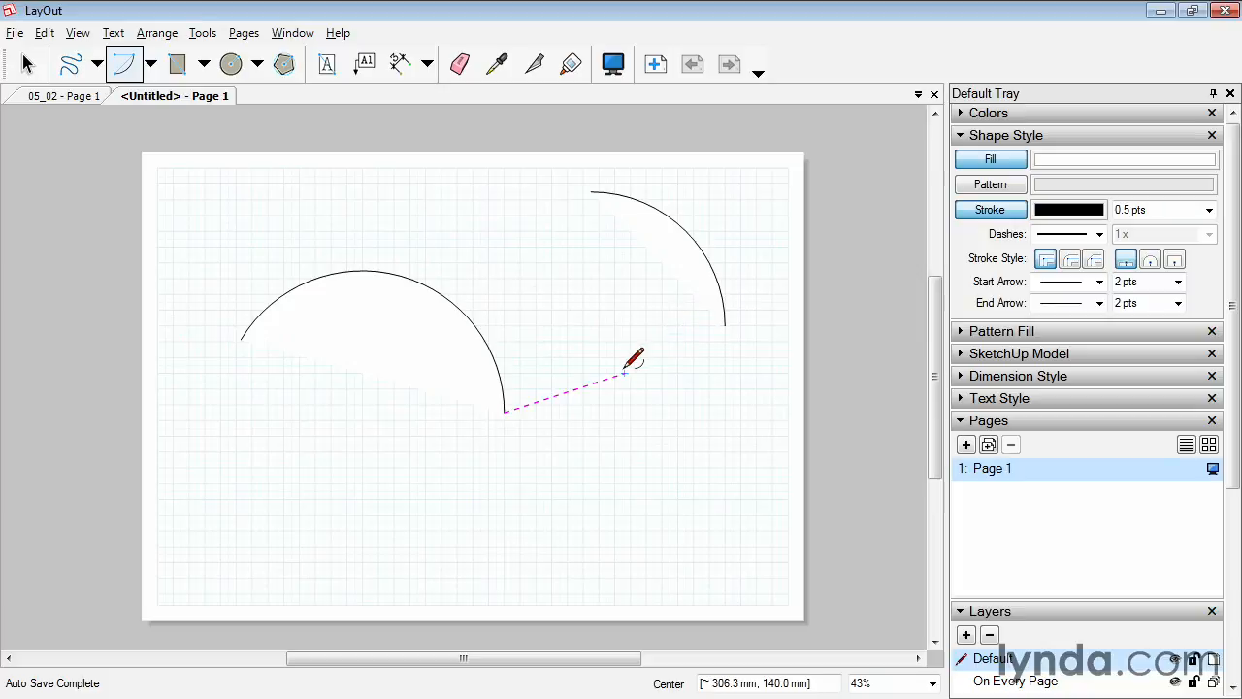
- Select both arcs on the page and delete them
{"action": "left_click", "coordinate": [26, 65]}
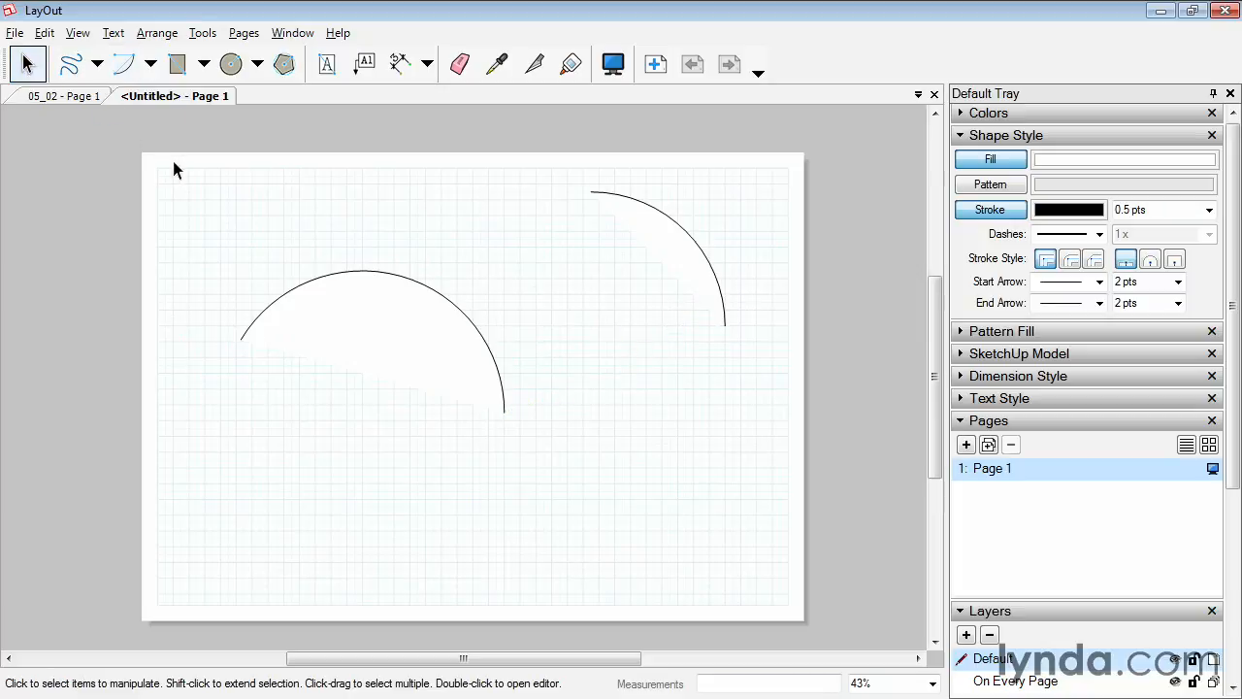
{"action": "left_click_drag", "start_coordinate": [169, 158], "coordinate": [798, 551]}
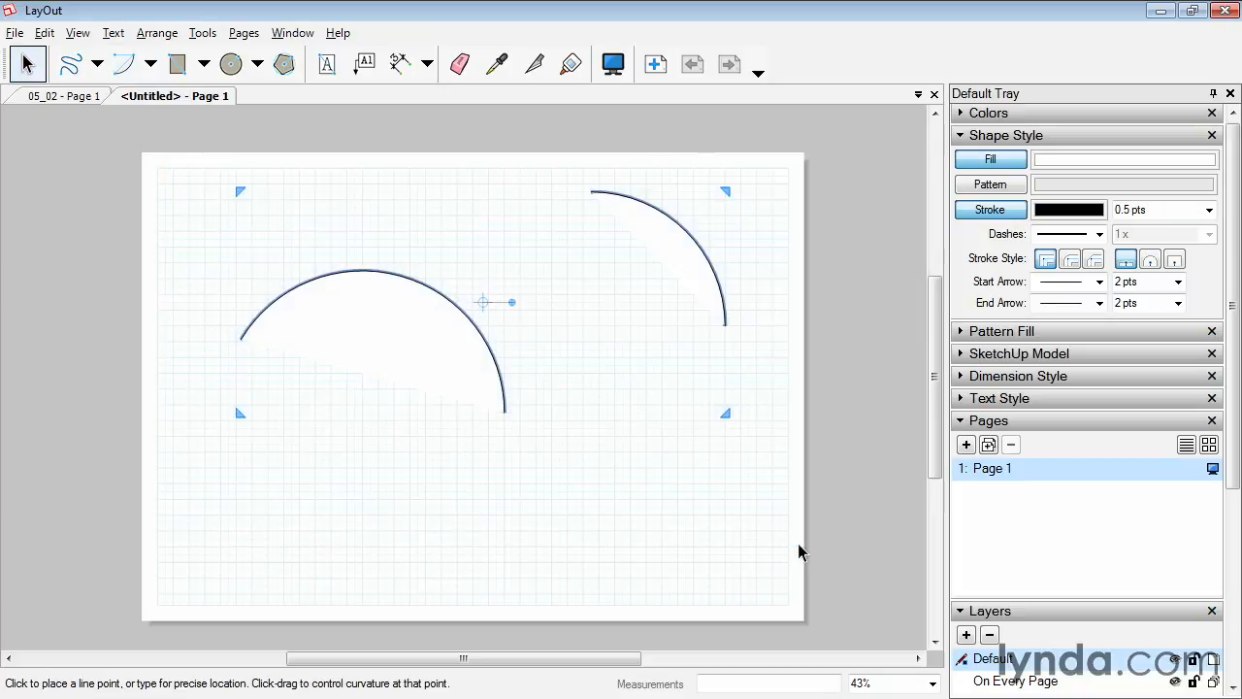
{"action": "key", "text": "Delete"}
- Draw a wide upward-bulging arc on a horizontal chord left of the page centre with the 2 Point Arc tool
{"action": "left_click", "coordinate": [150, 64]}
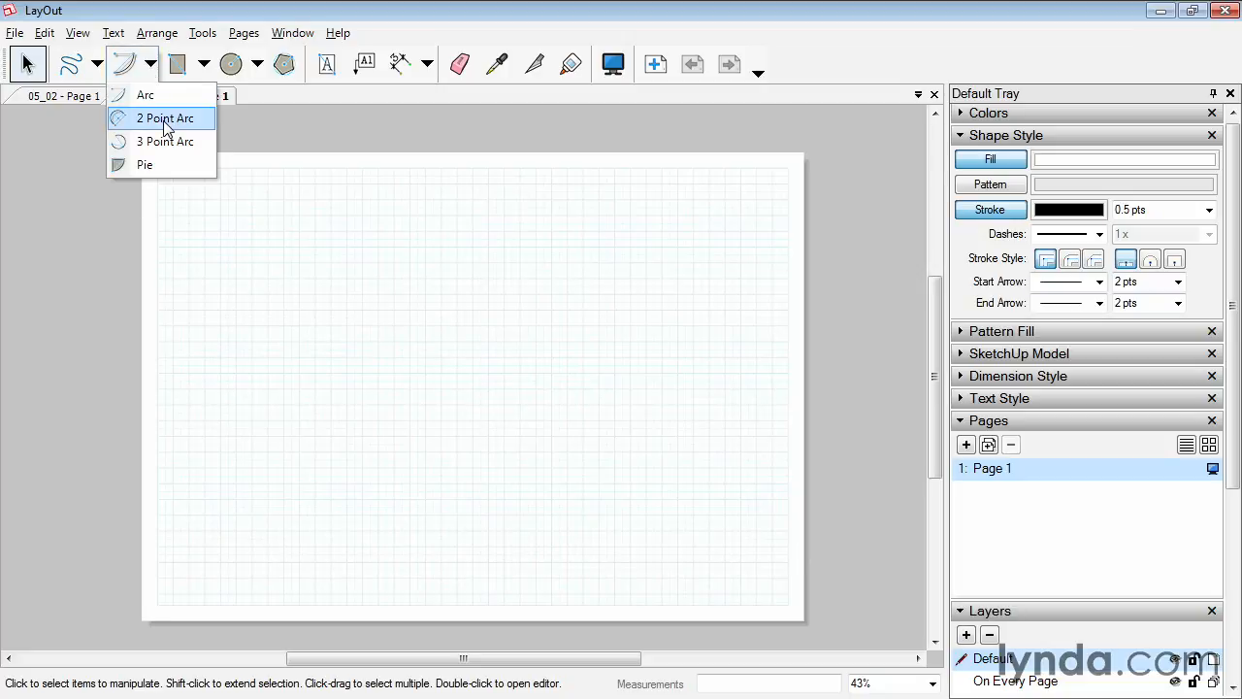
{"action": "left_click", "coordinate": [165, 119]}
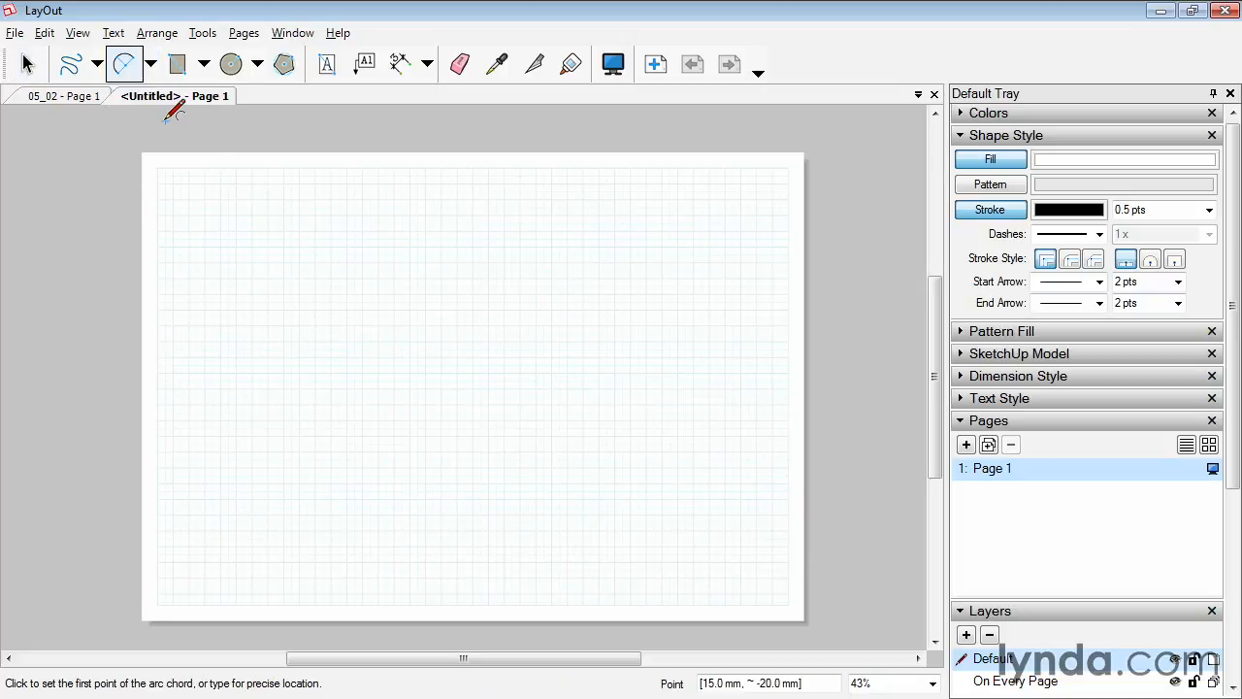
{"action": "left_click", "coordinate": [283, 371]}
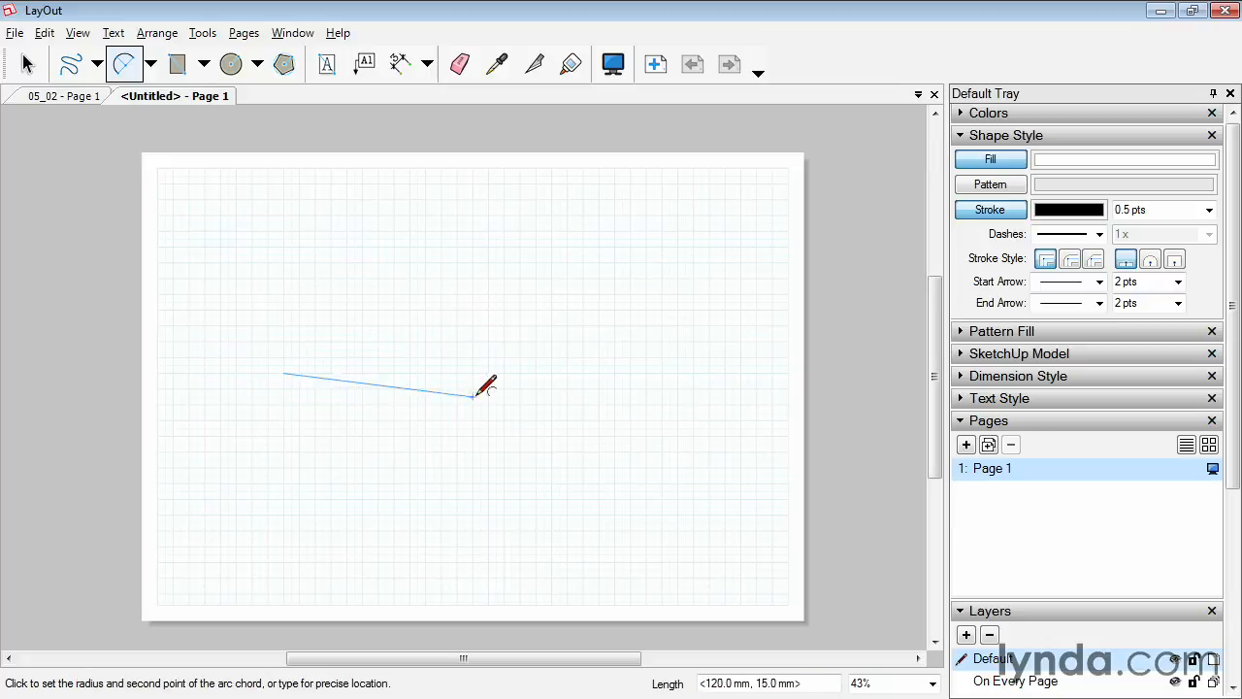
{"action": "left_click", "coordinate": [553, 372]}
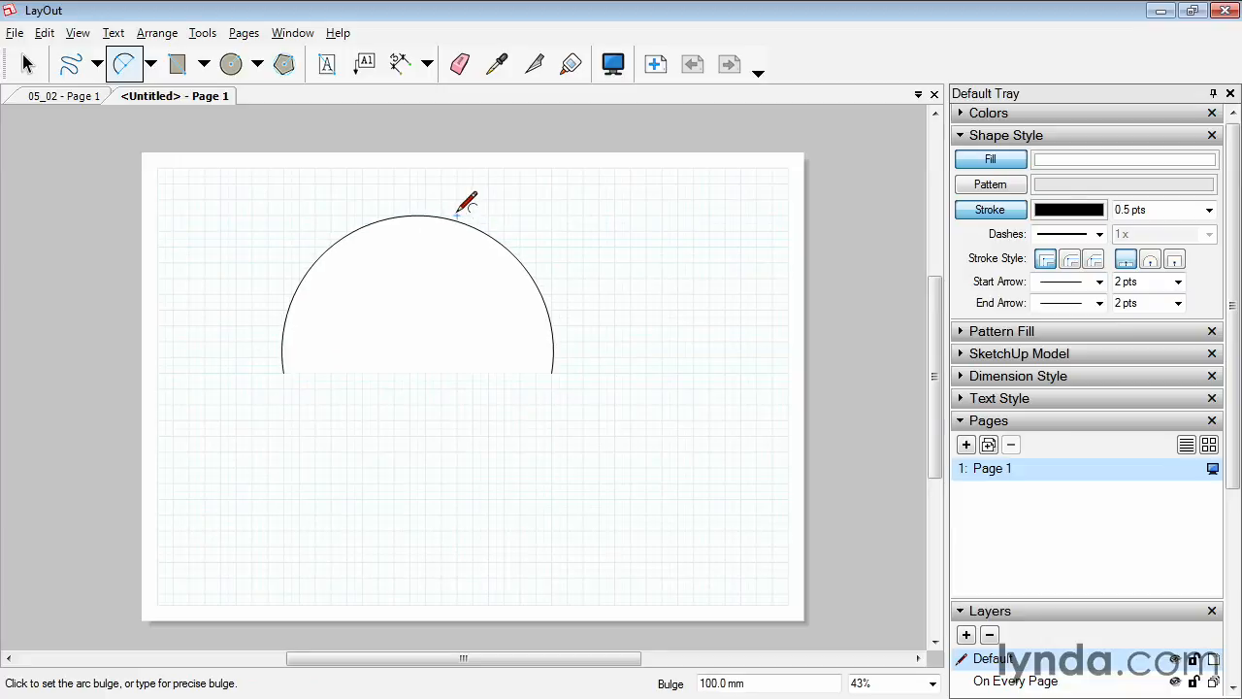
{"action": "left_click", "coordinate": [419, 269]}
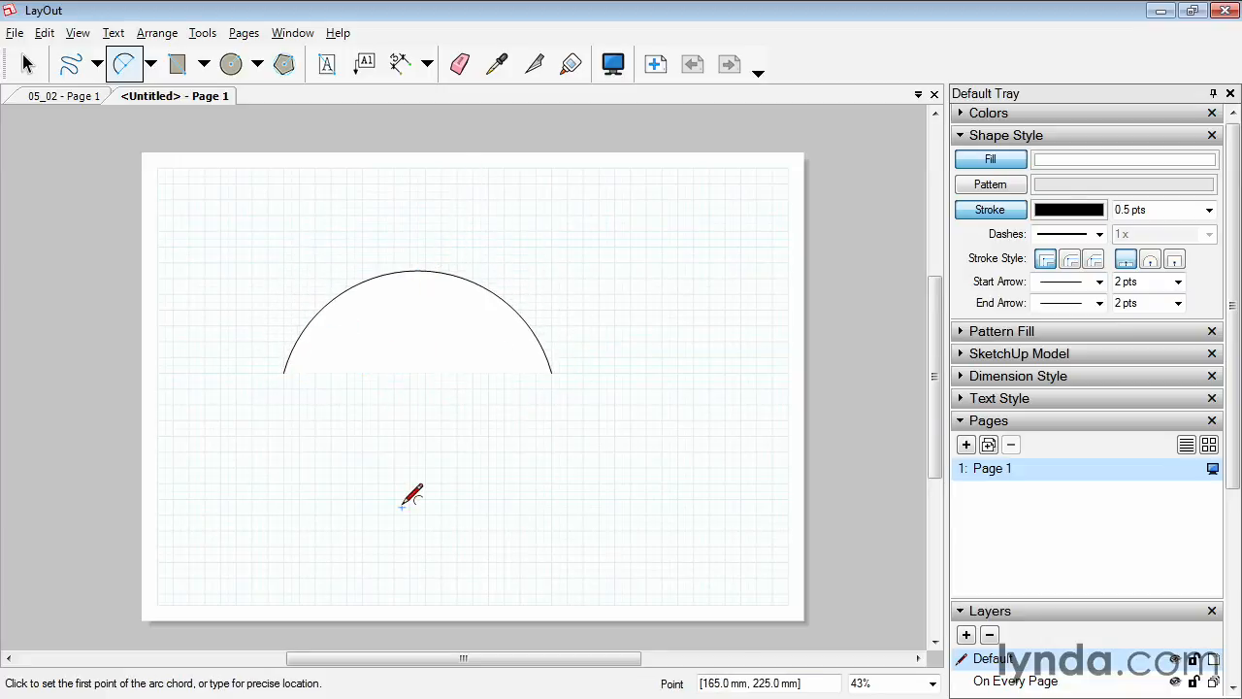
- Draw two more 2 Point Arcs on horizontal chords: a nearly circular one below the first and a shallow one to its right with a 10 mm bulge
{"action": "left_click", "coordinate": [472, 530]}
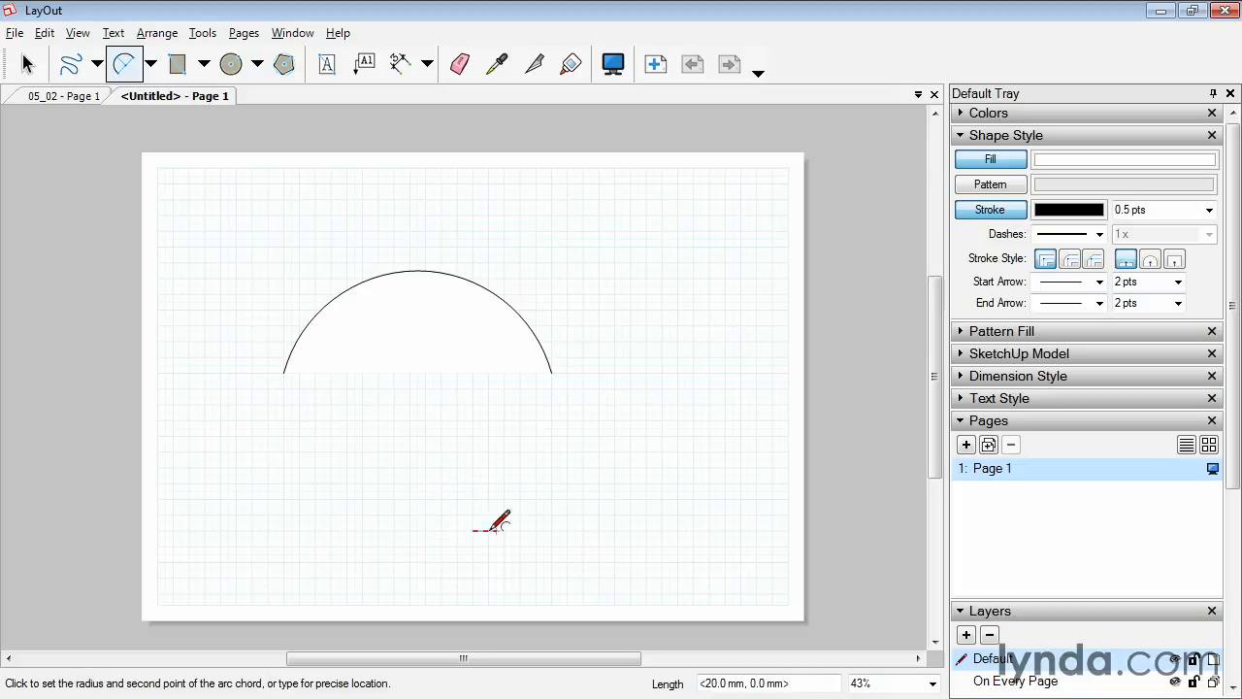
{"action": "left_click", "coordinate": [560, 530]}
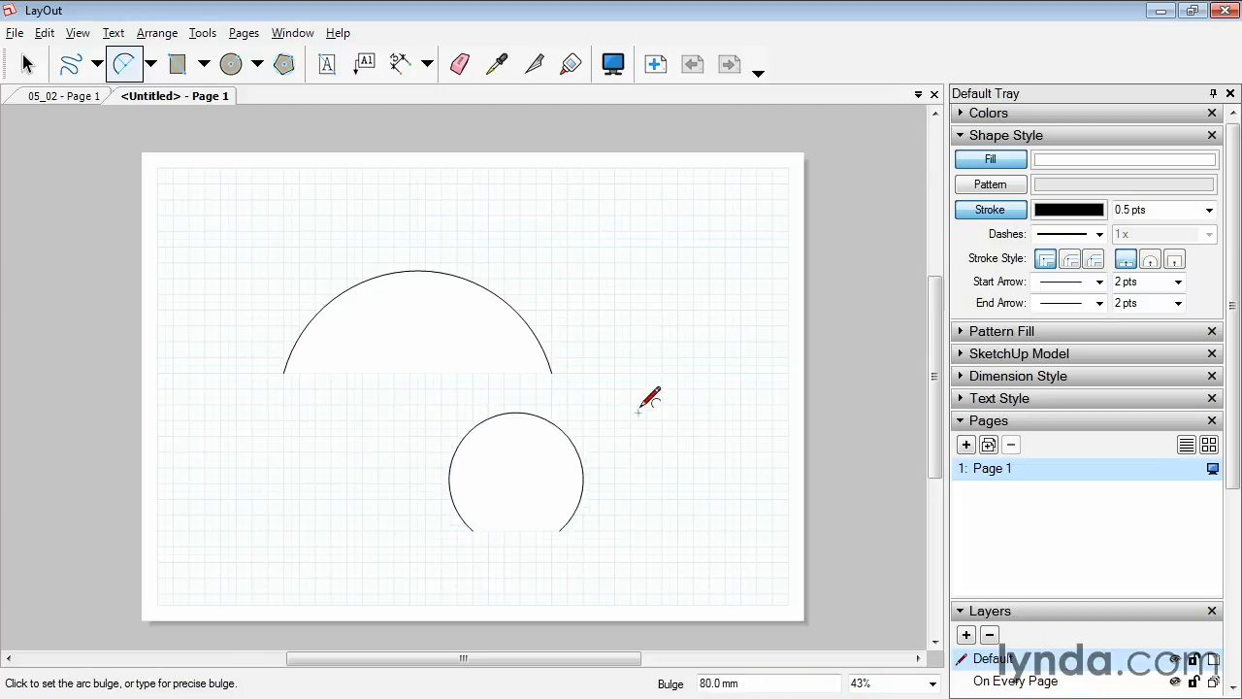
{"action": "left_click", "coordinate": [654, 387]}
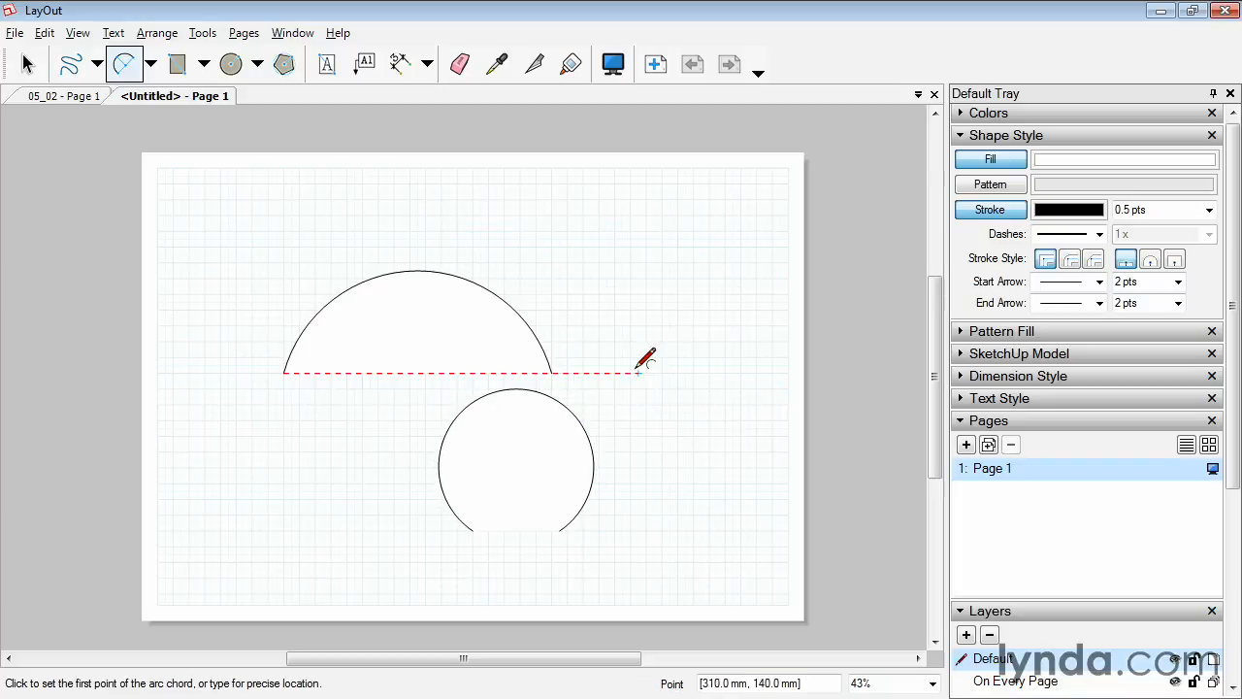
{"action": "left_click", "coordinate": [631, 372]}
{"action": "left_click", "coordinate": [740, 372]}
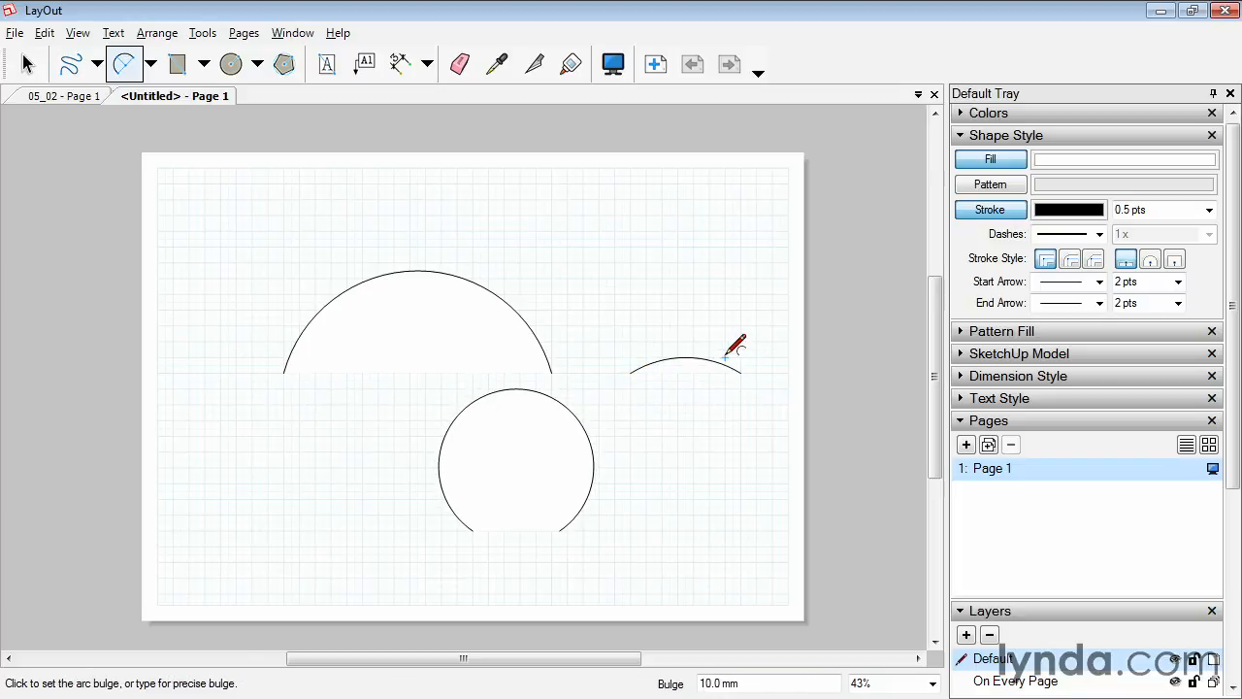
{"action": "left_click", "coordinate": [725, 357]}
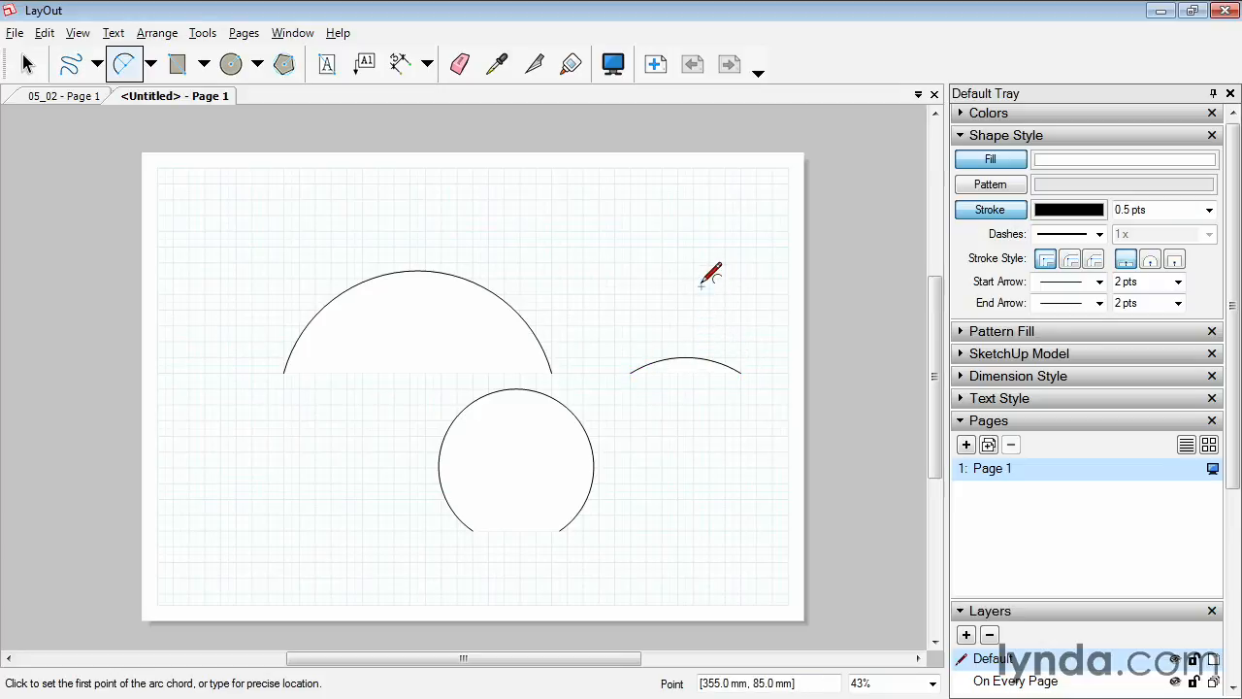
- Select all three 2 Point Arcs on the page and delete them
{"action": "key", "text": "space"}
{"action": "left_click_drag", "start_coordinate": [226, 205], "coordinate": [789, 586]}
{"action": "key", "text": "Delete"}
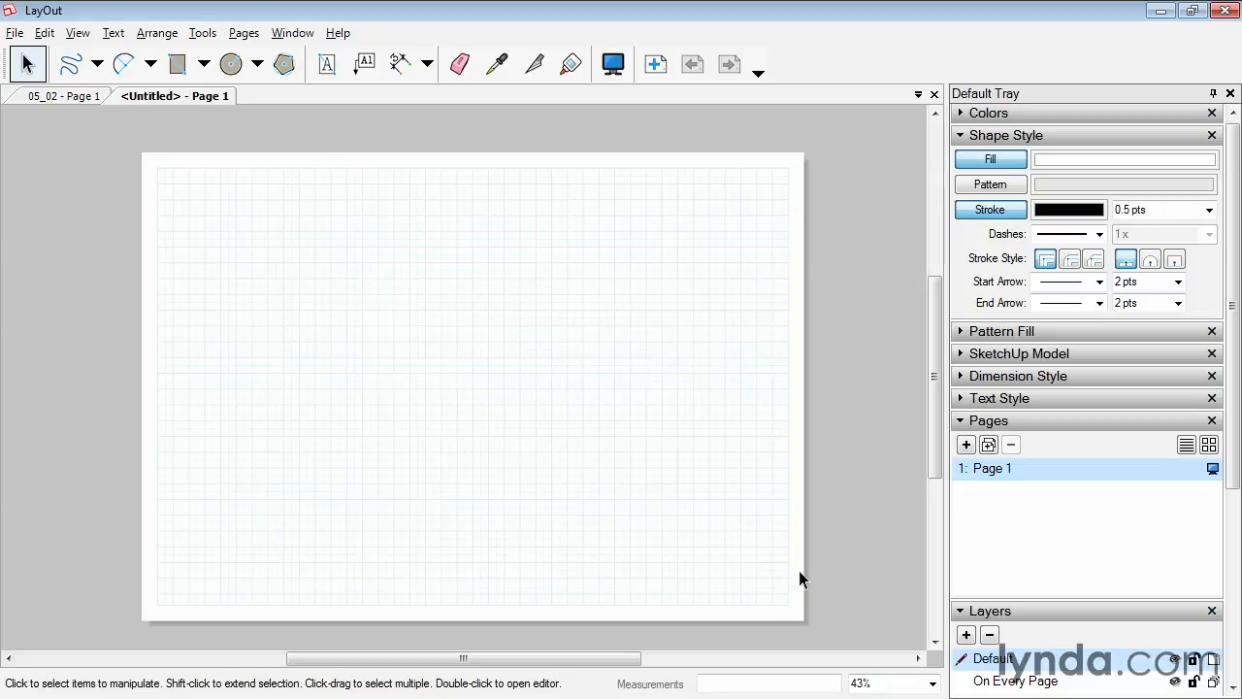
- Draw a large 3 Point Arc rising from the page's lower-left area to its upper-right area
{"action": "left_click", "coordinate": [151, 63]}
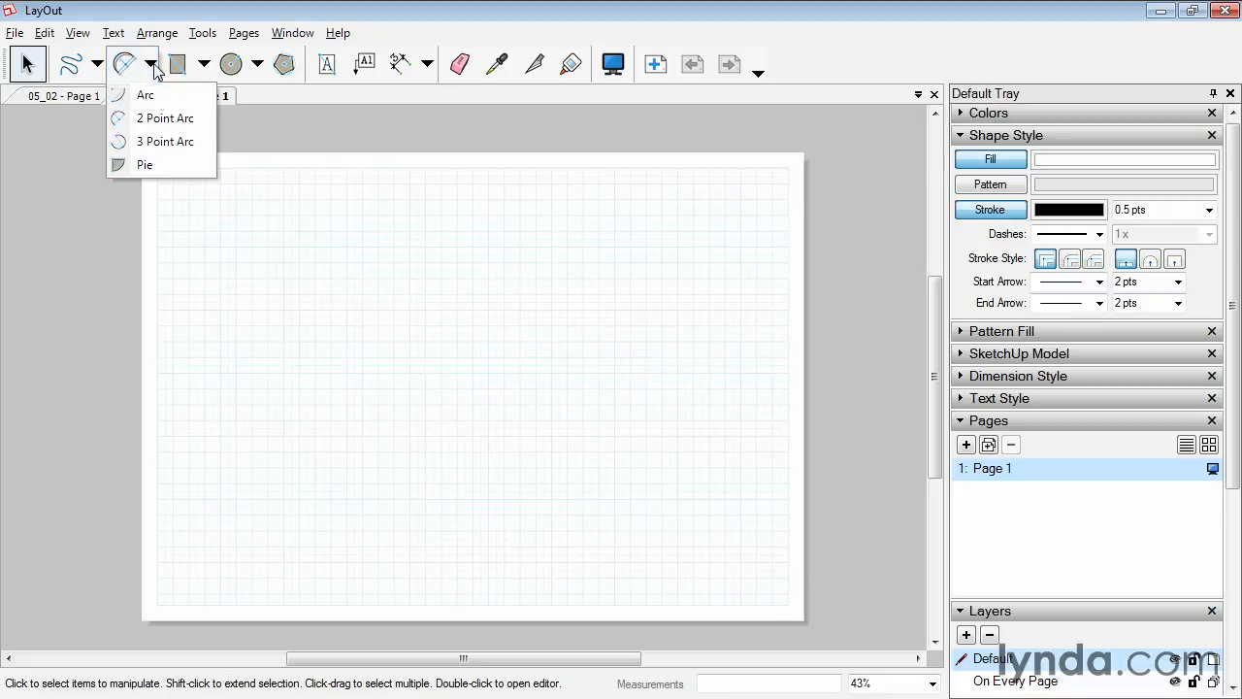
{"action": "left_click", "coordinate": [148, 142]}
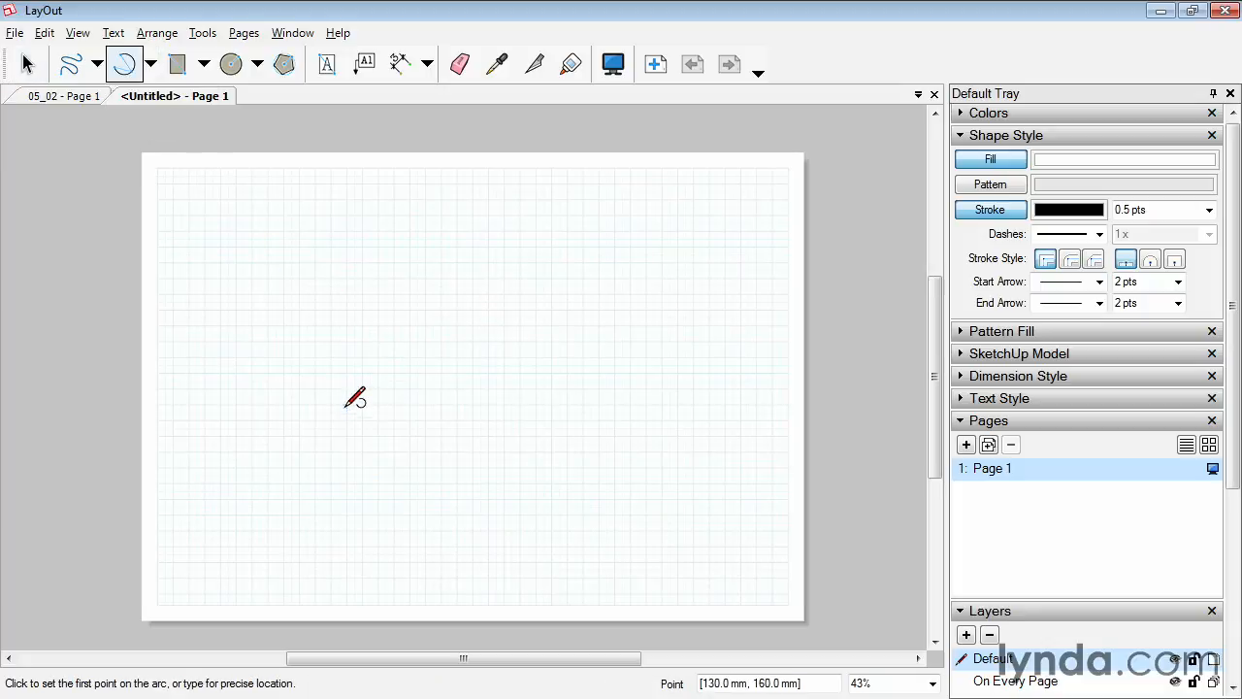
{"action": "left_click", "coordinate": [307, 476]}
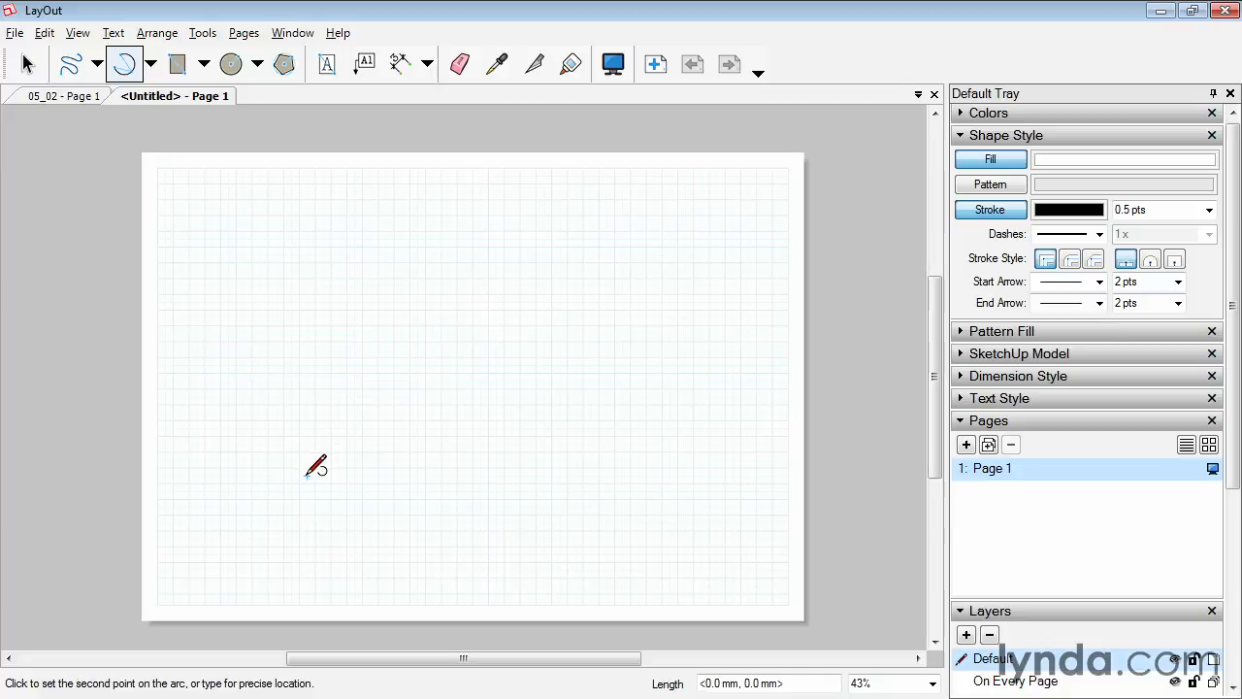
{"action": "left_click", "coordinate": [346, 357]}
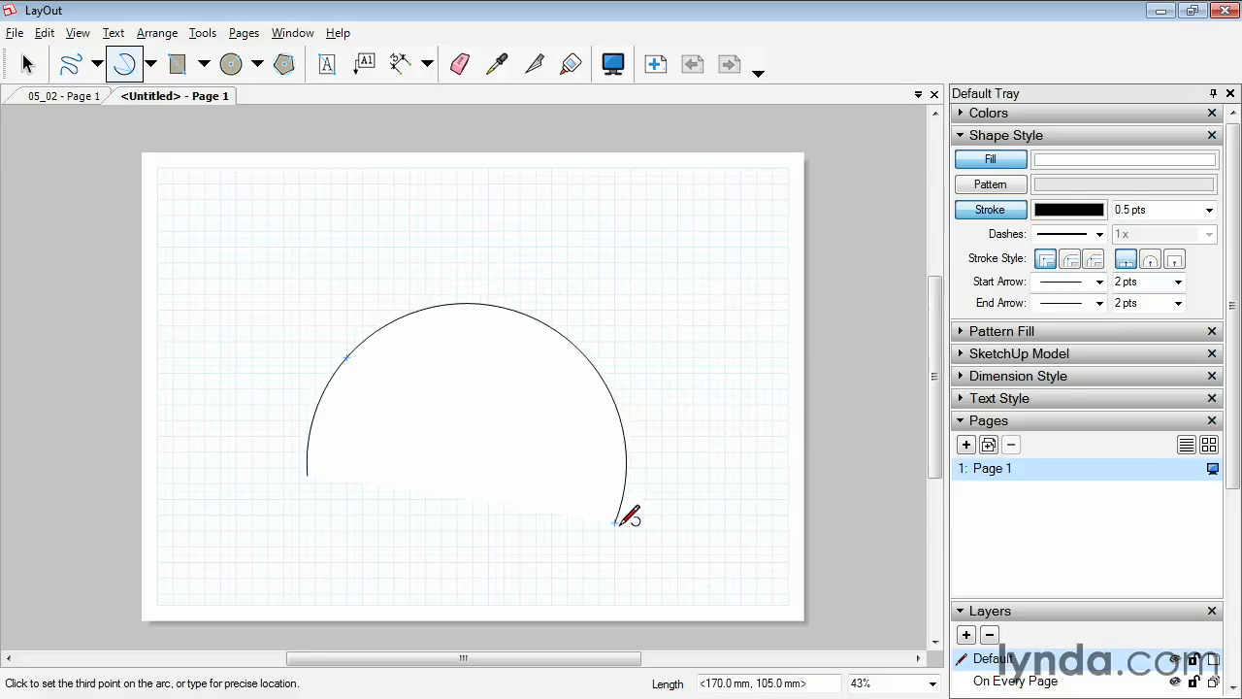
{"action": "left_click", "coordinate": [702, 246]}
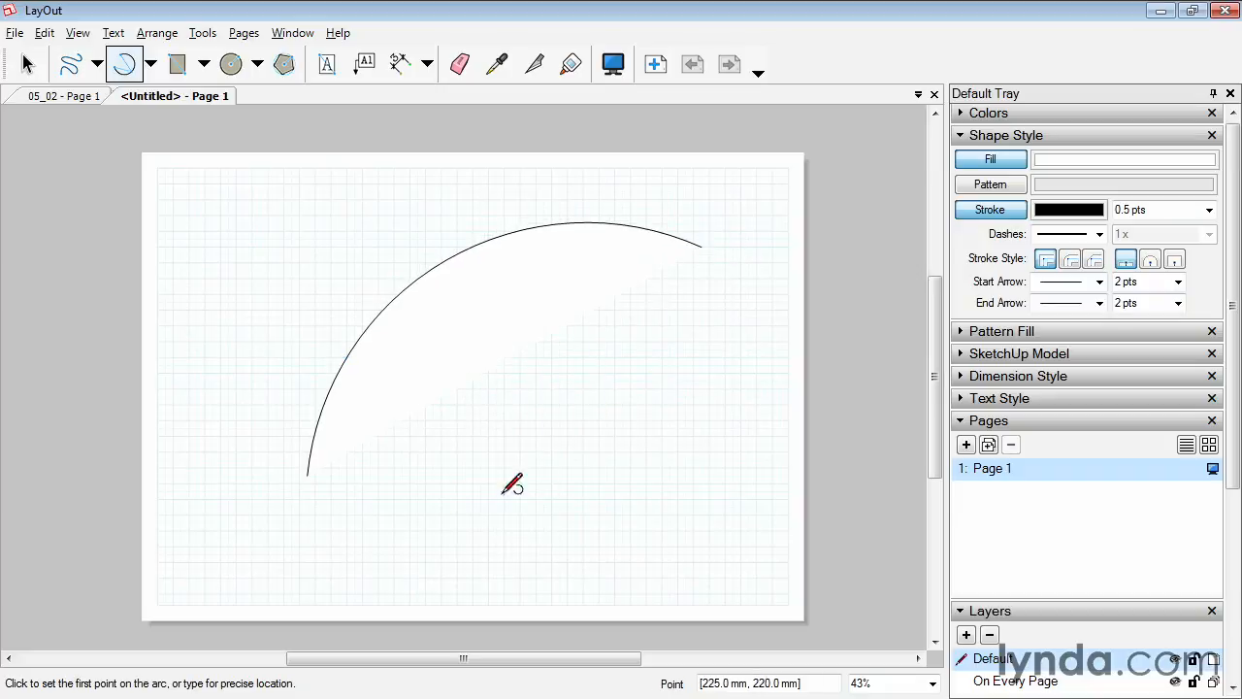
- Draw a second, flatter 3 Point Arc below the first one, ending near the page's right margin
{"action": "left_click", "coordinate": [363, 522]}
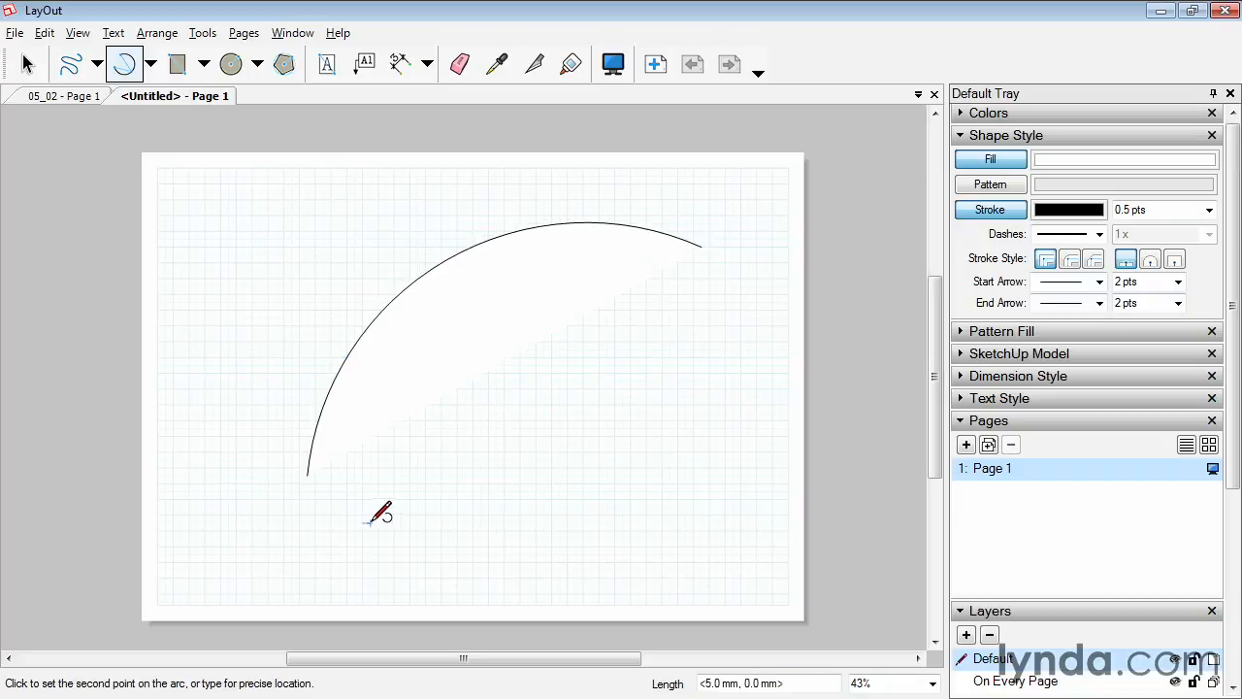
{"action": "left_click", "coordinate": [442, 460]}
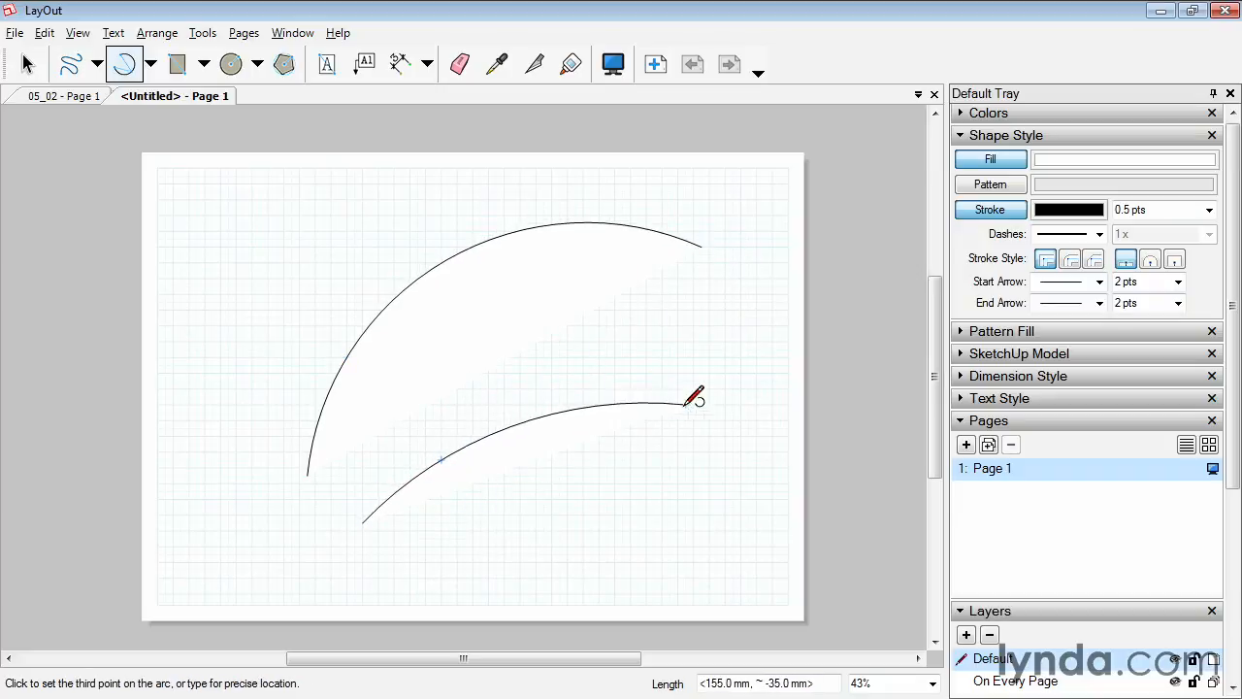
{"action": "left_click", "coordinate": [782, 412]}
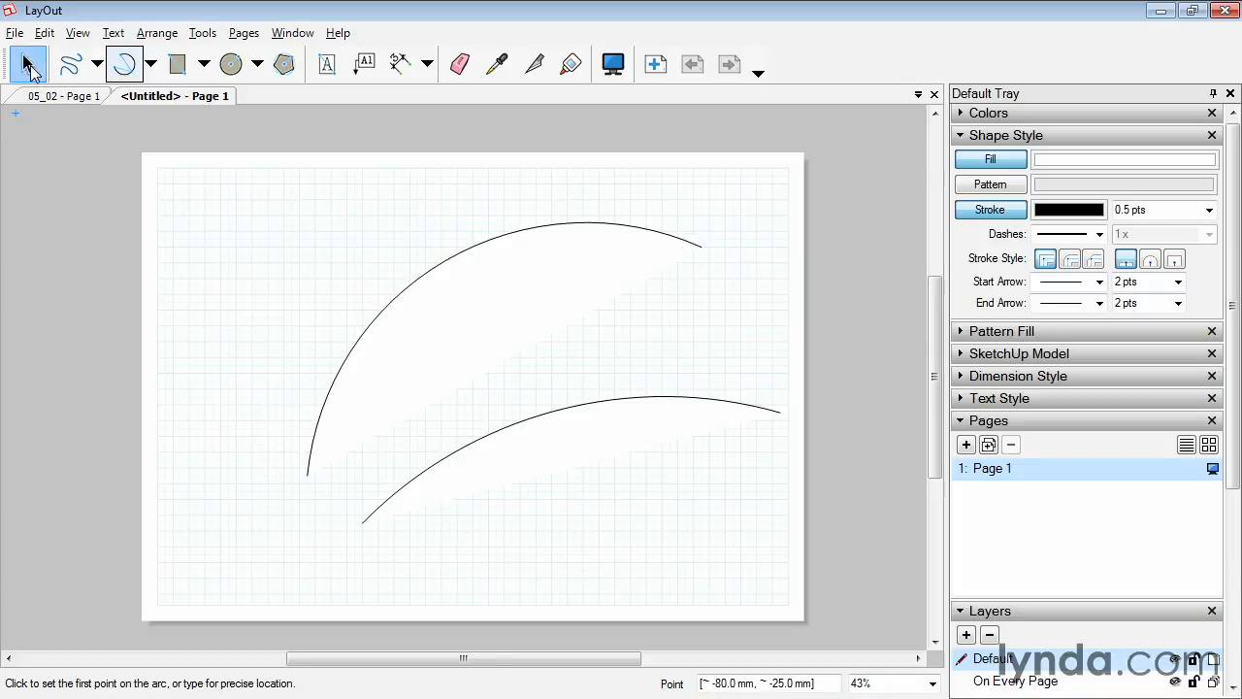
- Select both 3 Point Arcs and delete them from the page
{"action": "left_click", "coordinate": [26, 64]}
{"action": "left_click_drag", "start_coordinate": [161, 165], "coordinate": [784, 549]}
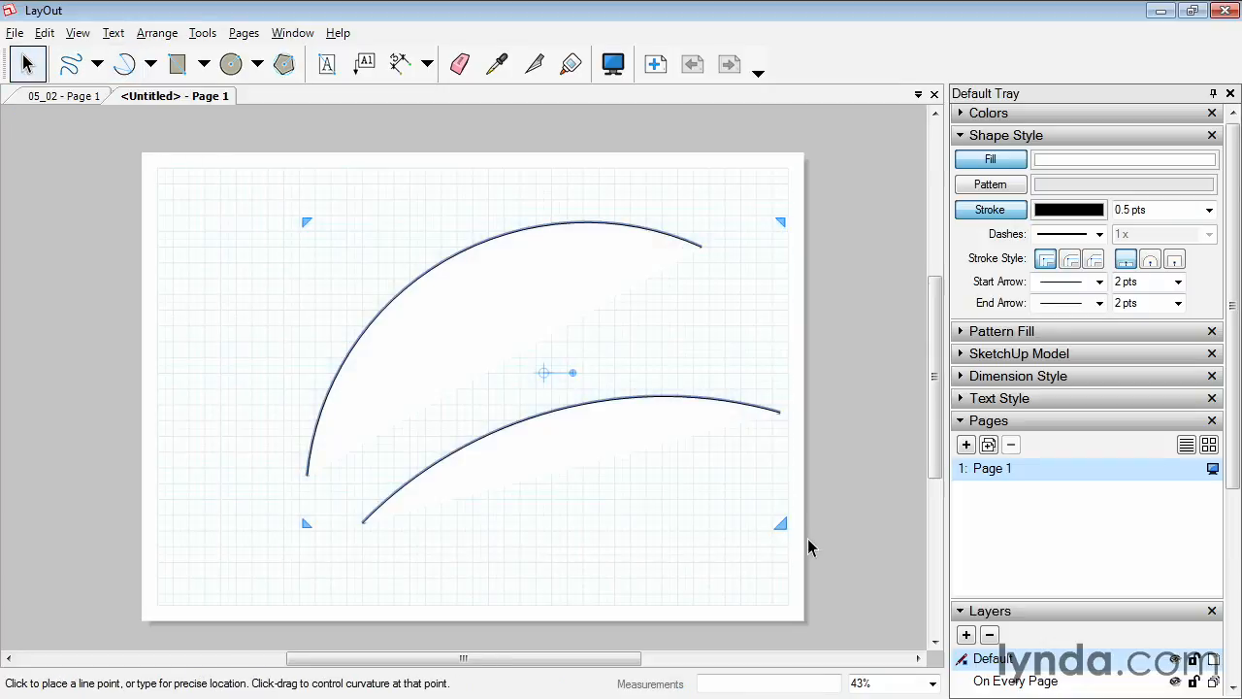
{"action": "key", "text": "Delete"}
- Draw a quarter-circle wedge near the page centre with the Pie tool, sweeping from a horizontal to a vertical edge
{"action": "left_click", "coordinate": [150, 63]}
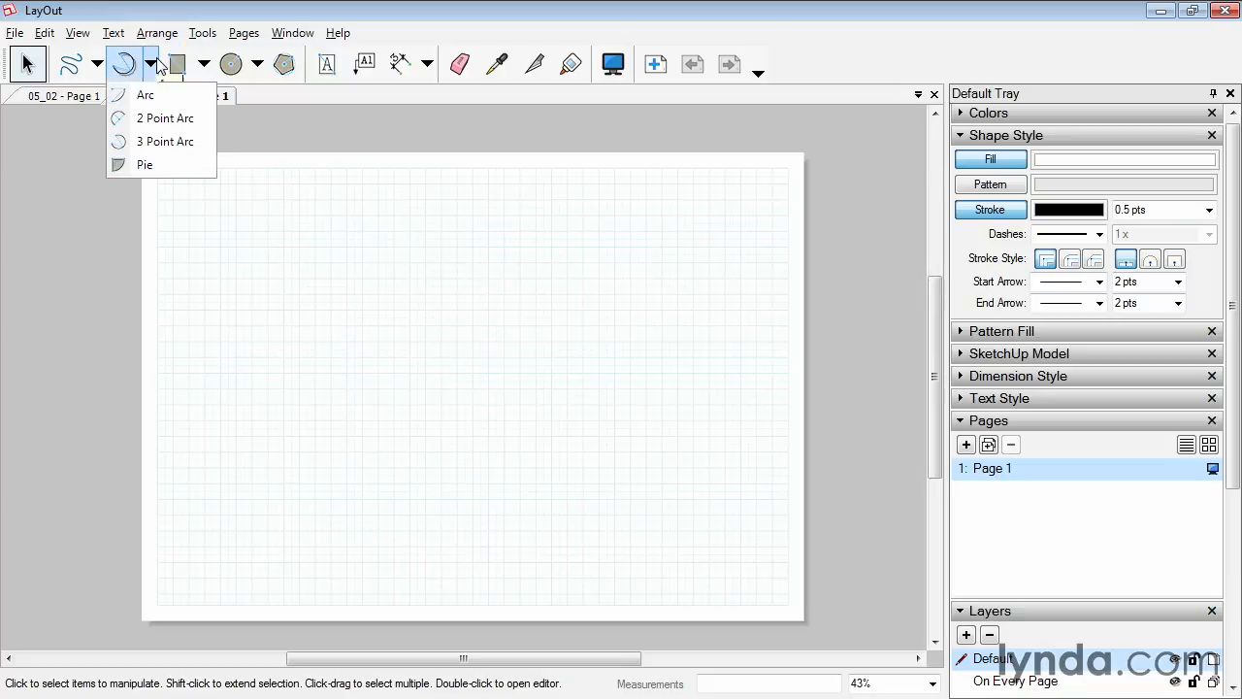
{"action": "left_click", "coordinate": [145, 167]}
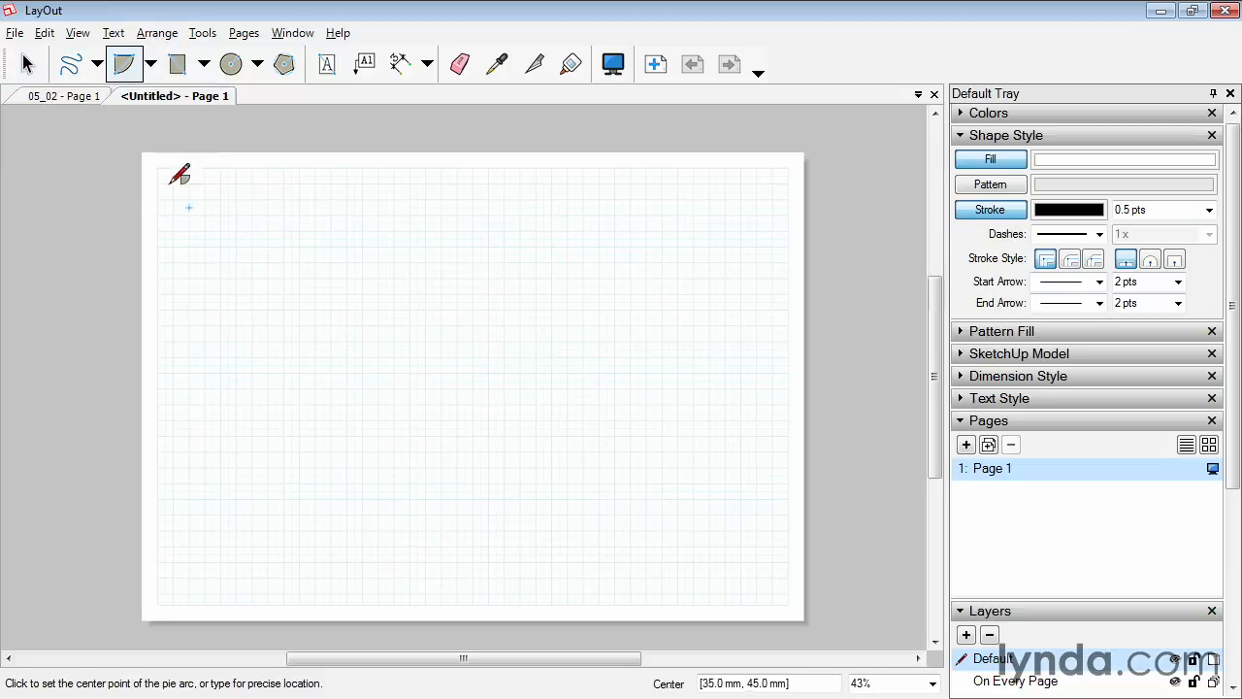
{"action": "left_click", "coordinate": [409, 452]}
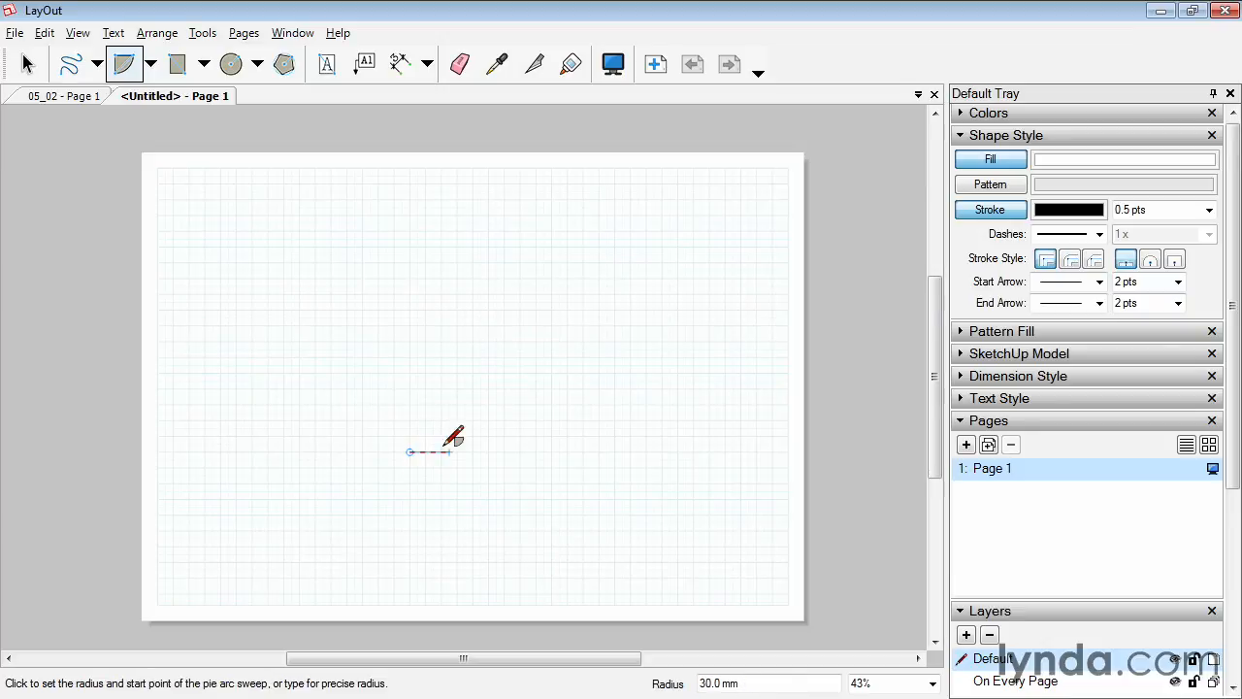
{"action": "left_click", "coordinate": [536, 451]}
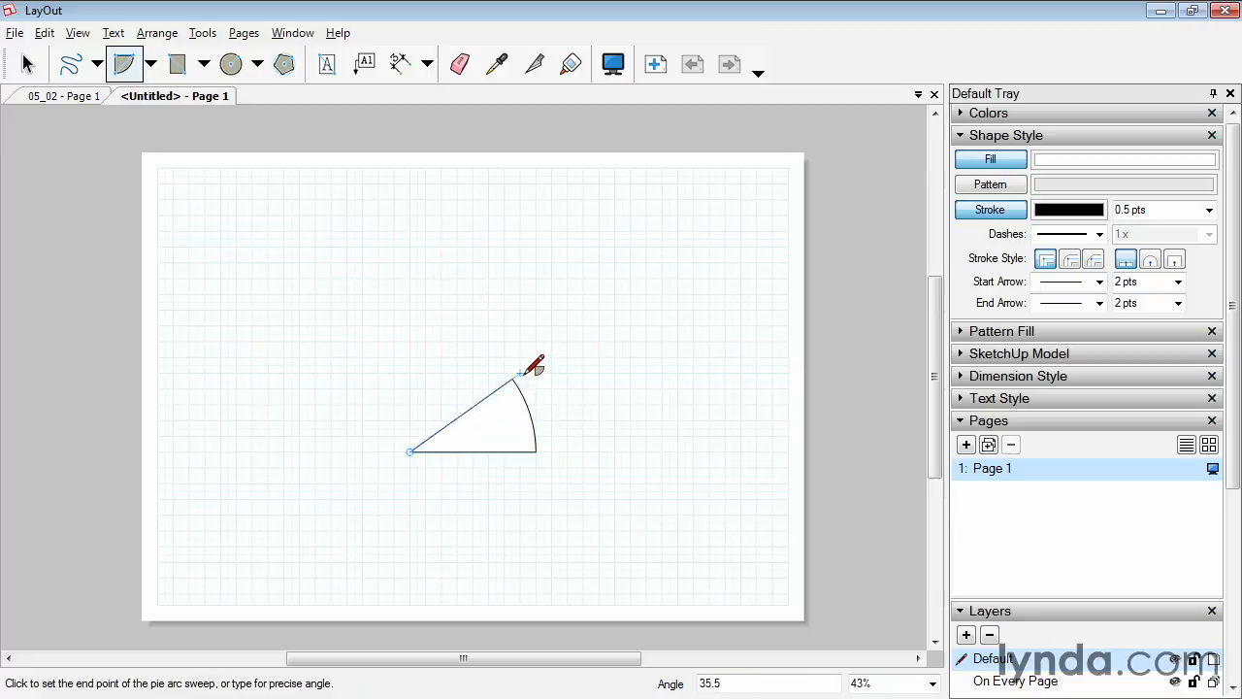
{"action": "left_click", "coordinate": [409, 303]}
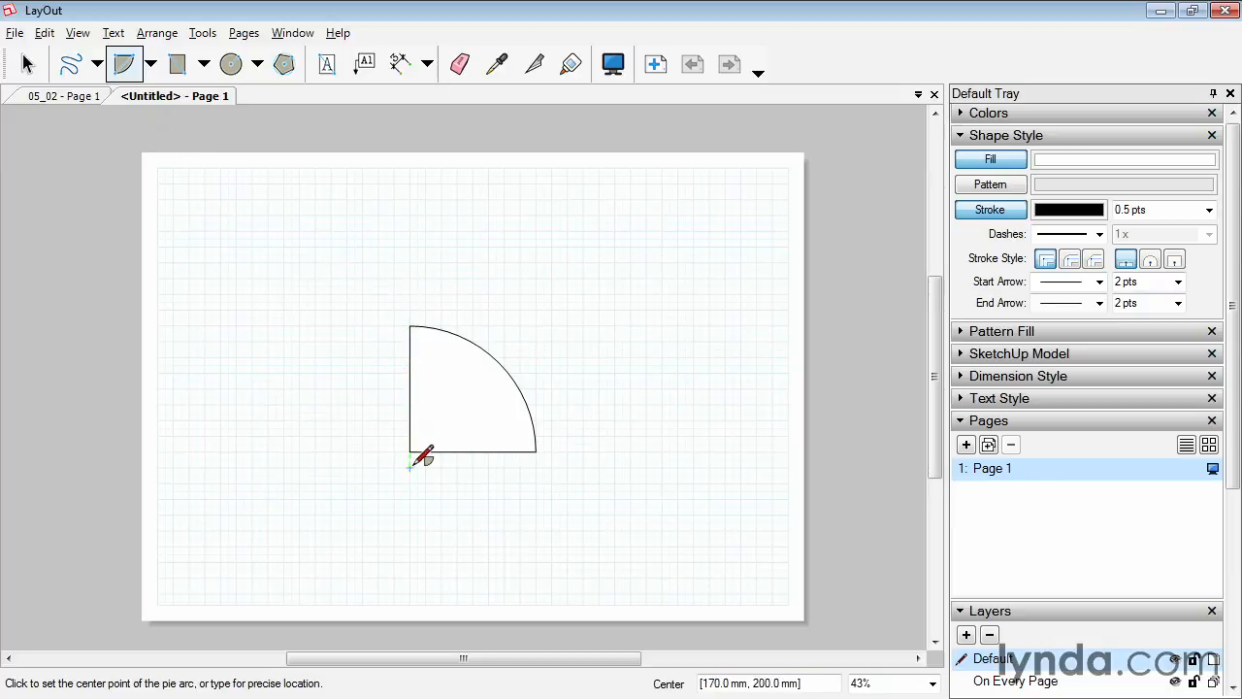
- Draw an open, nearly quarter-circle arc above and to the right of the pie wedge with the Arc tool
{"action": "left_click", "coordinate": [150, 64]}
{"action": "left_click", "coordinate": [141, 92]}
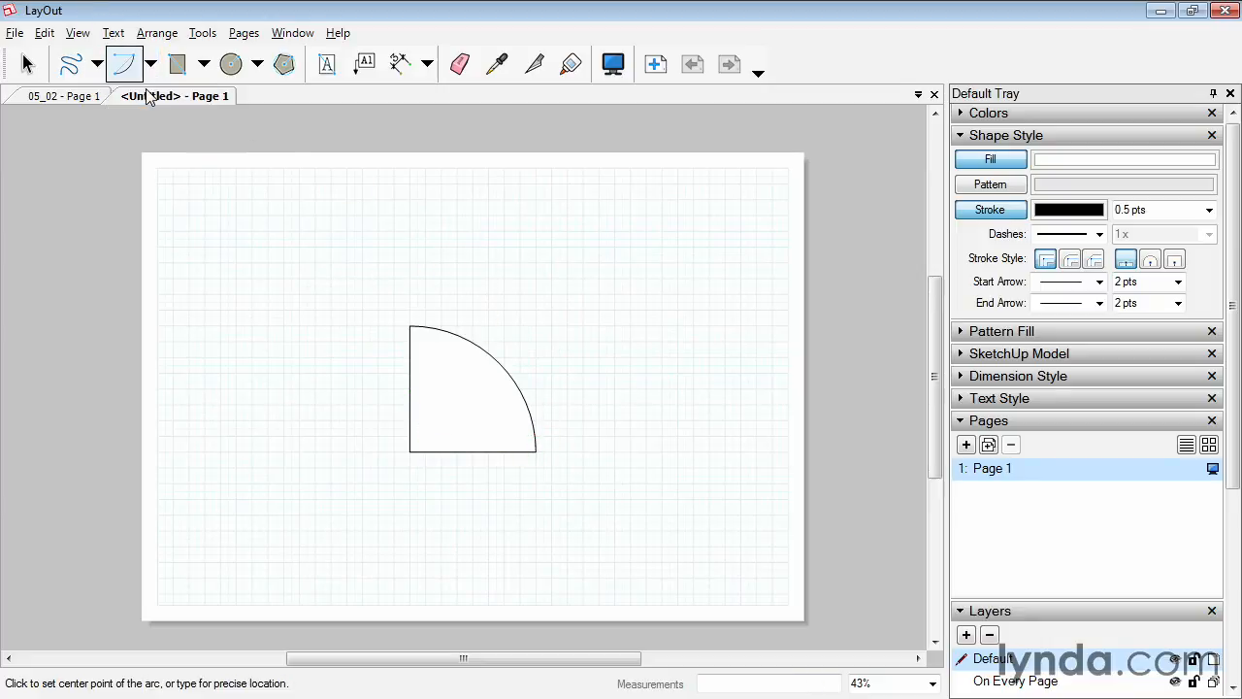
{"action": "left_click", "coordinate": [535, 325]}
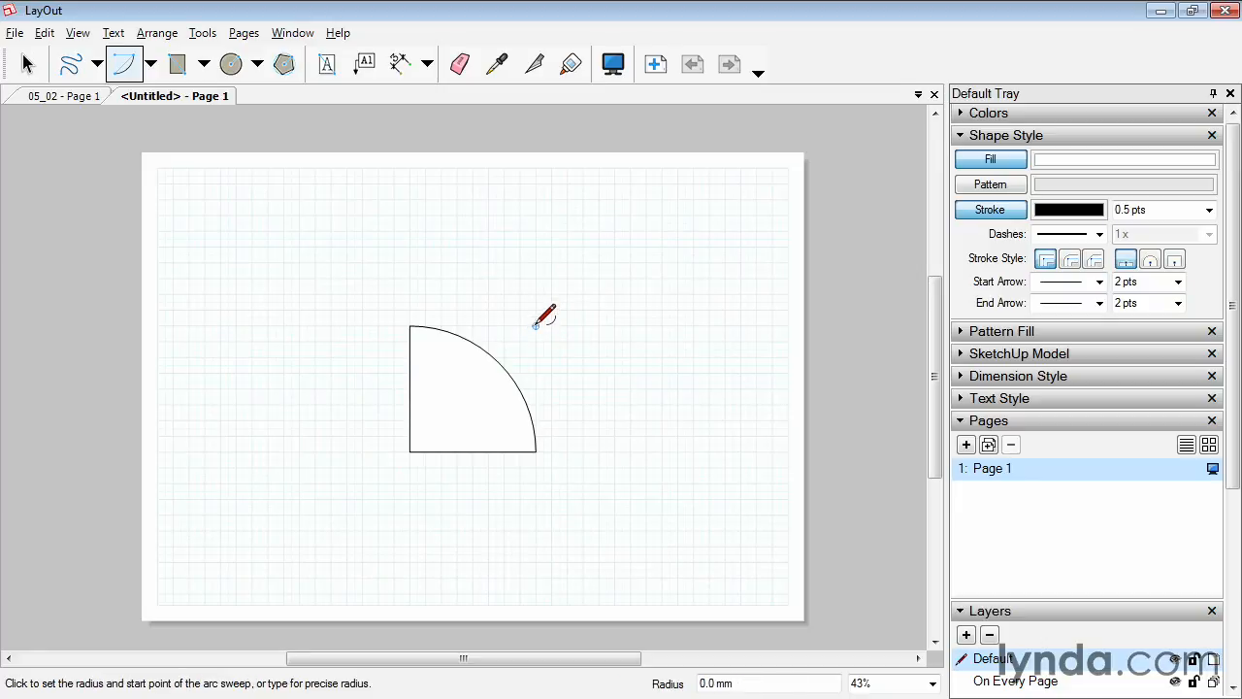
{"action": "left_click", "coordinate": [662, 311]}
{"action": "left_click", "coordinate": [536, 199]}
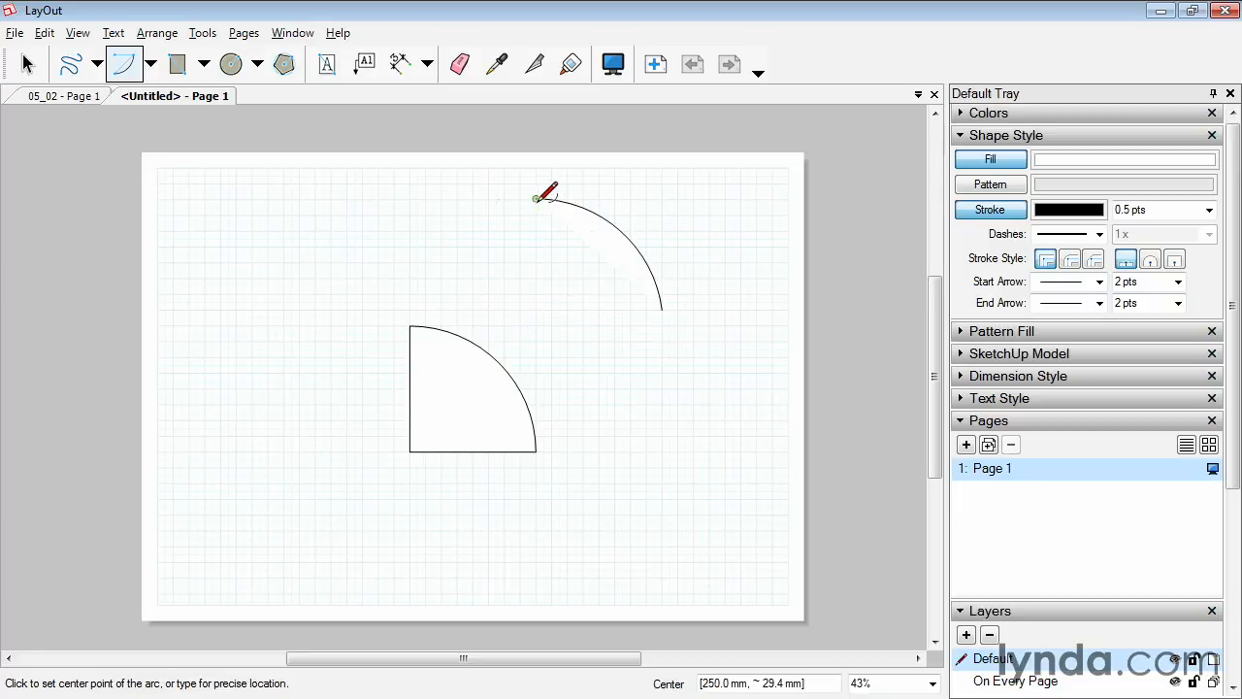
- Select the pie wedge and the open arc and delete them
{"action": "left_click", "coordinate": [27, 64]}
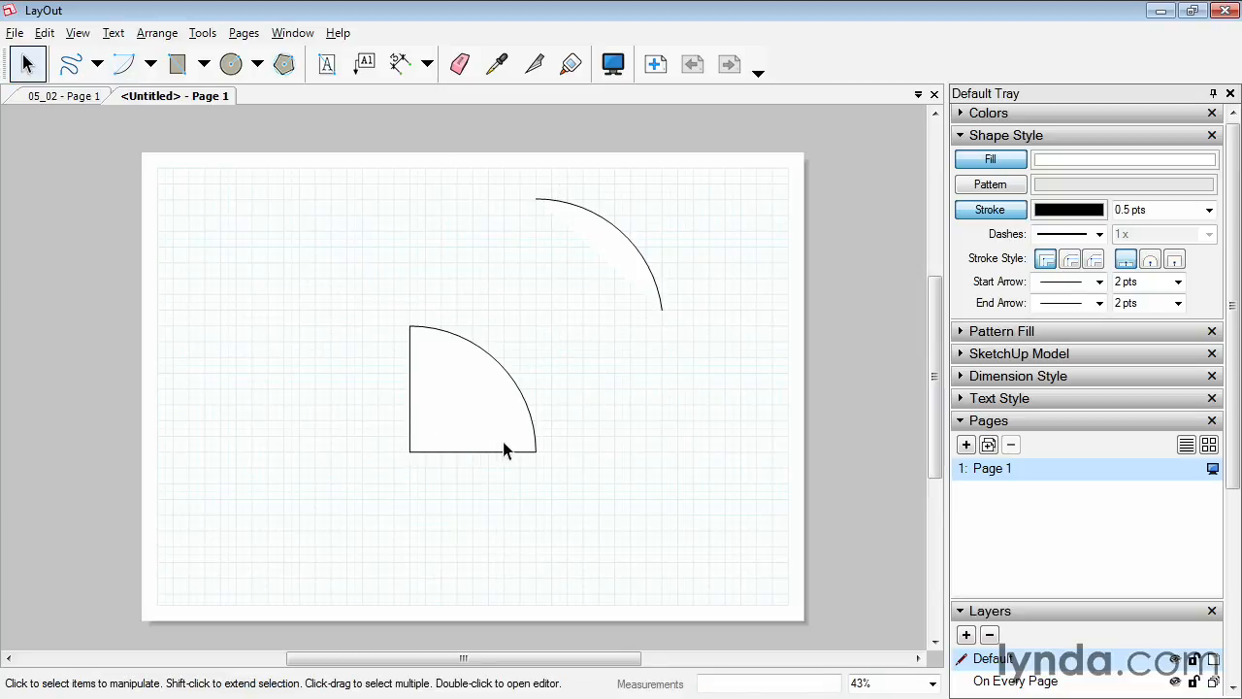
{"action": "left_click_drag", "start_coordinate": [317, 185], "coordinate": [714, 495]}
{"action": "key", "text": "Delete"}
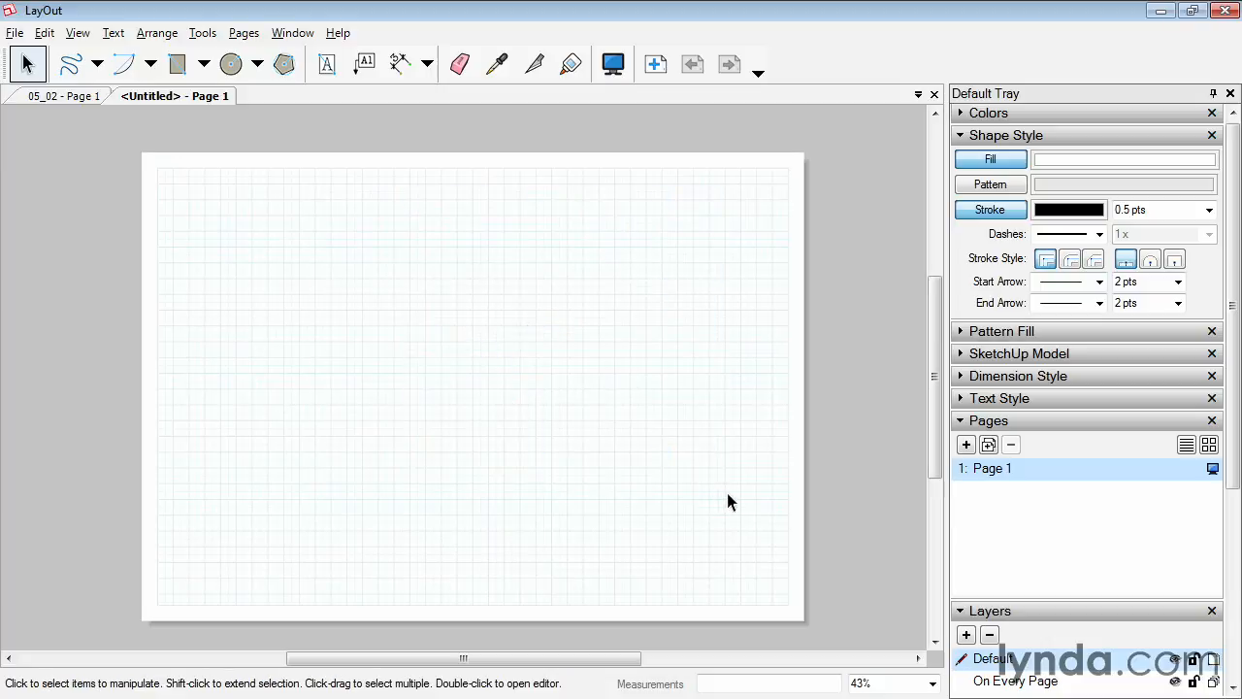